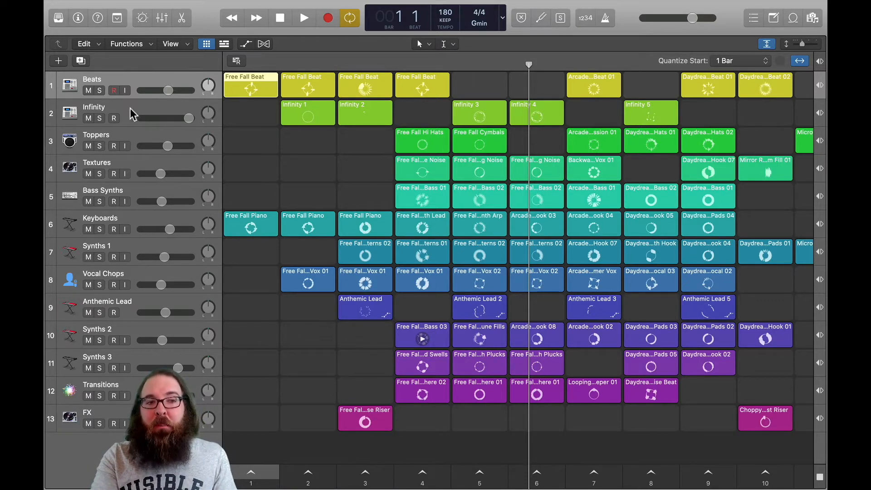
Step: Show the inspector, collapse its cell parameters and select the Anthemic Lead track
{"action": "key", "text": "i"}
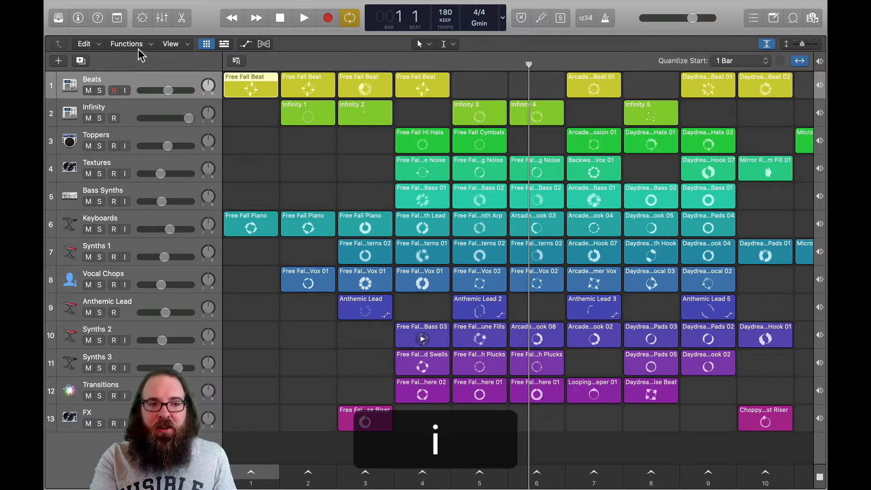
{"action": "key", "text": "i"}
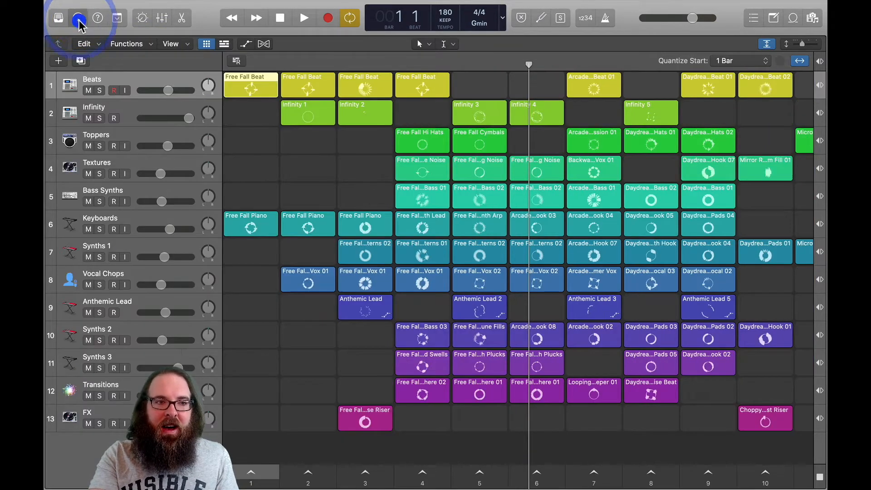
{"action": "left_click", "coordinate": [78, 18]}
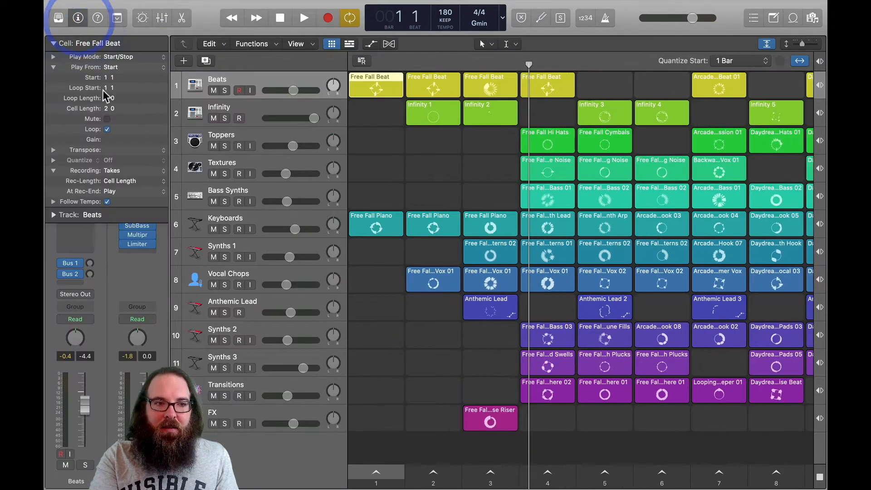
{"action": "left_click", "coordinate": [53, 43]}
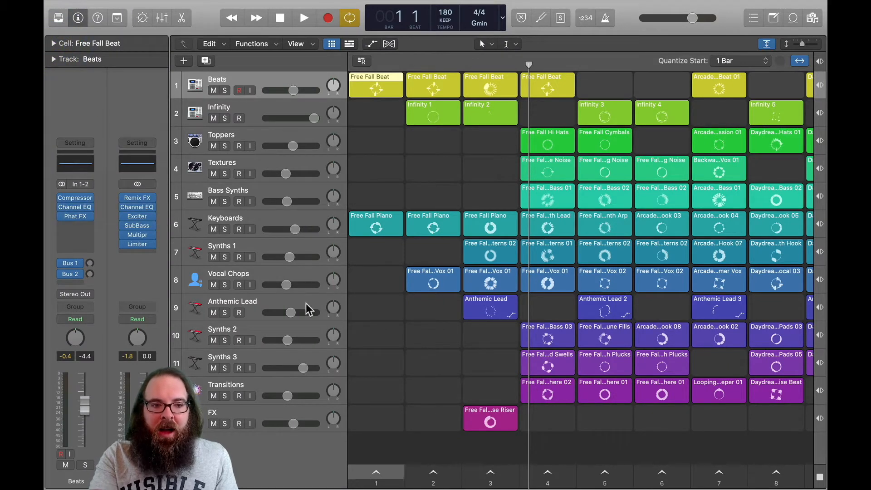
{"action": "left_click", "coordinate": [263, 335]}
{"action": "left_click", "coordinate": [255, 302]}
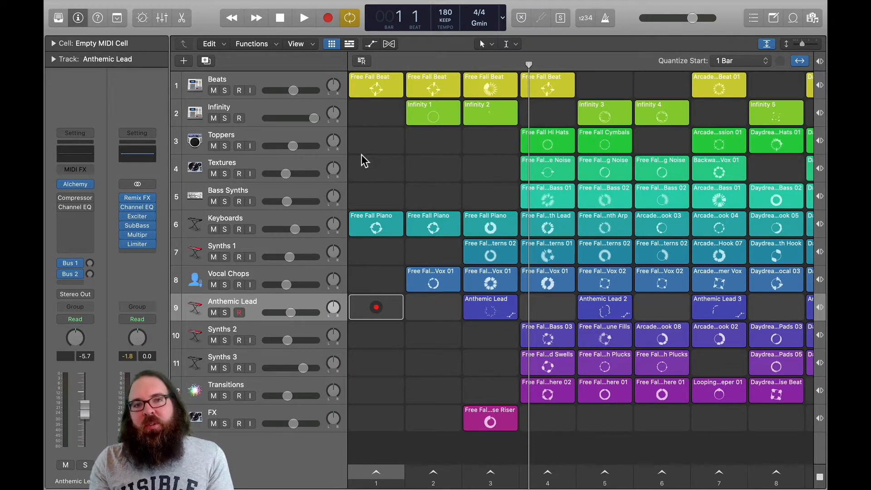
Step: Switch the main window between the Live Loops grid alone, grid and Tracks area side by side, and the Tracks area alone
{"action": "left_click", "coordinate": [332, 45]}
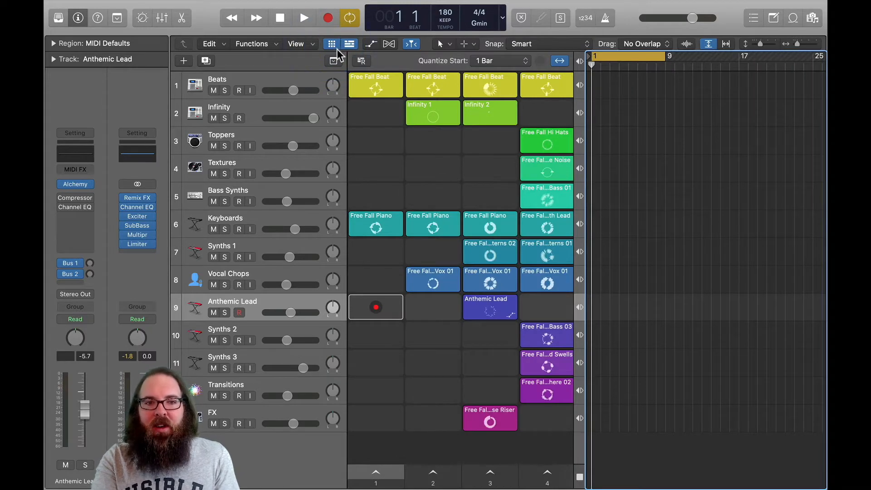
{"action": "left_click", "coordinate": [347, 48]}
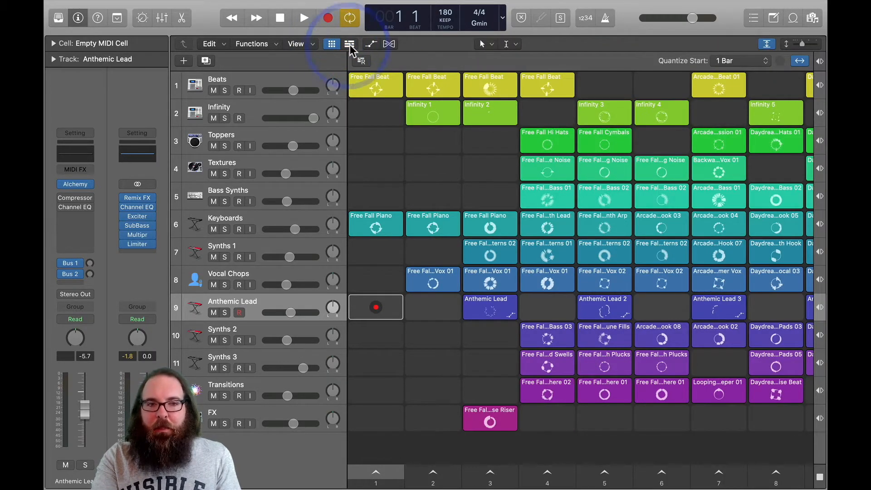
{"action": "left_click", "coordinate": [348, 47]}
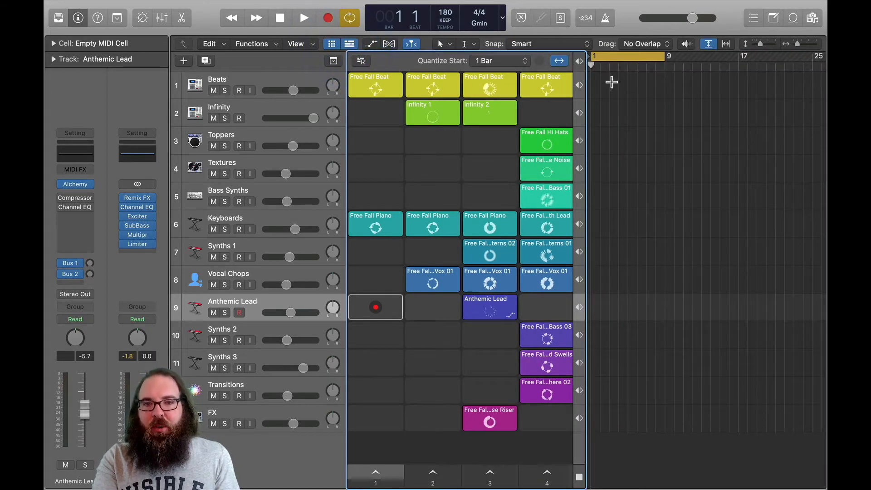
{"action": "left_click", "coordinate": [332, 44]}
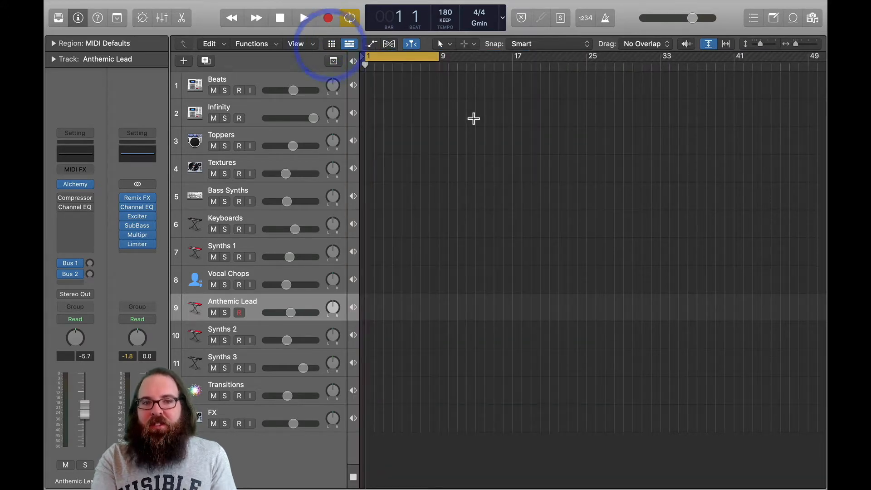
{"action": "left_click", "coordinate": [332, 43]}
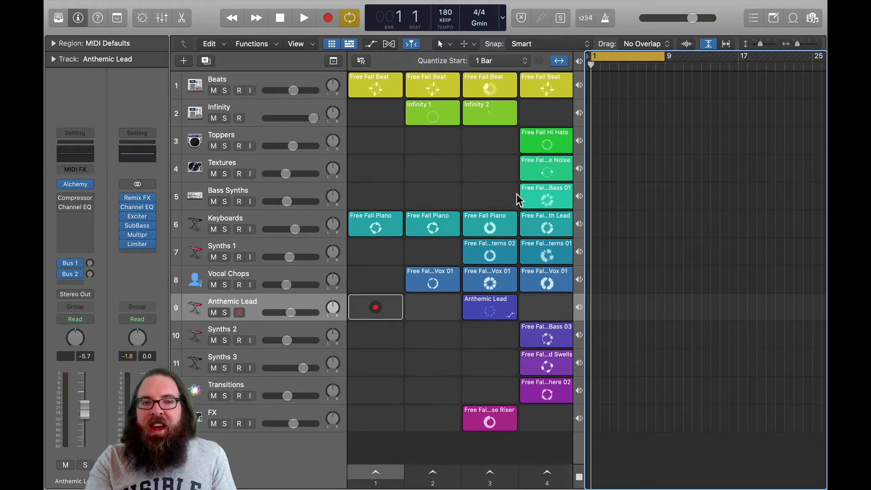
{"action": "left_click", "coordinate": [332, 44]}
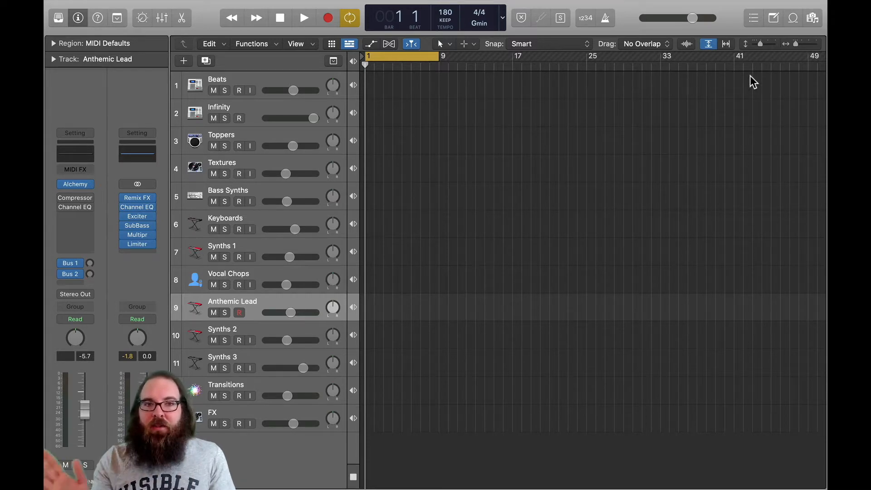
Step: Bring back the Live Loops grid and hide the Tracks area so that only the grid fills the main window
{"action": "left_click", "coordinate": [332, 44]}
{"action": "left_click", "coordinate": [351, 44]}
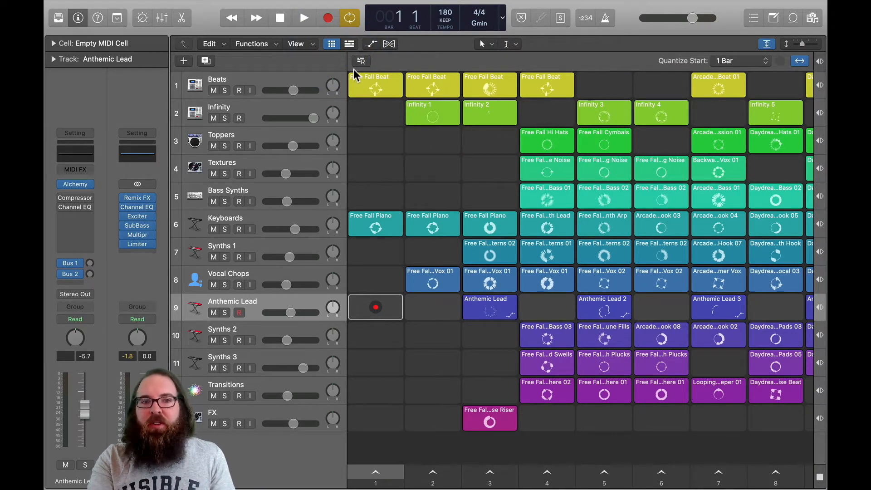
{"action": "left_click", "coordinate": [349, 44]}
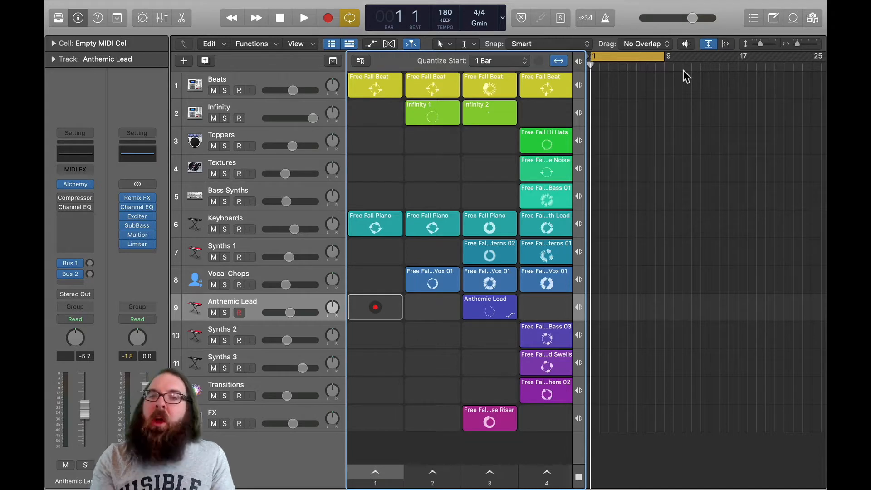
{"action": "left_click", "coordinate": [351, 44]}
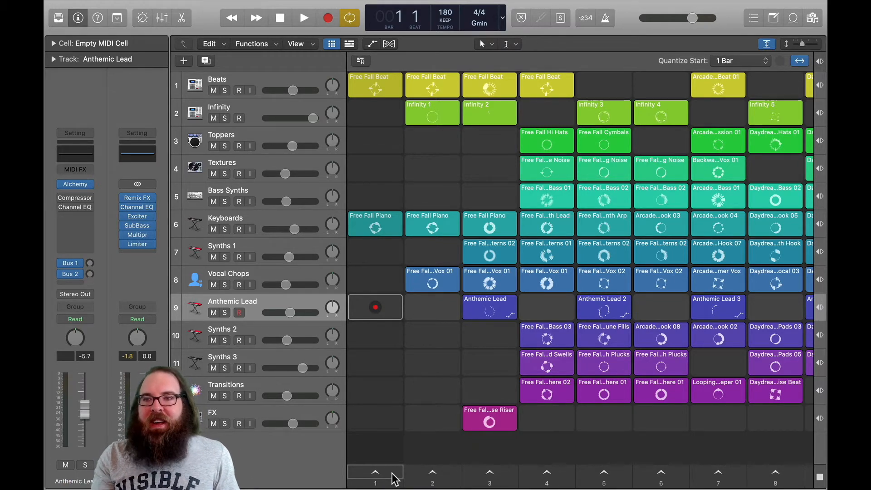
Step: Select the Free Fall Beat cell in scene 3 and enlarge the Beats track to an individual track zoom of 24
{"action": "left_click", "coordinate": [394, 478]}
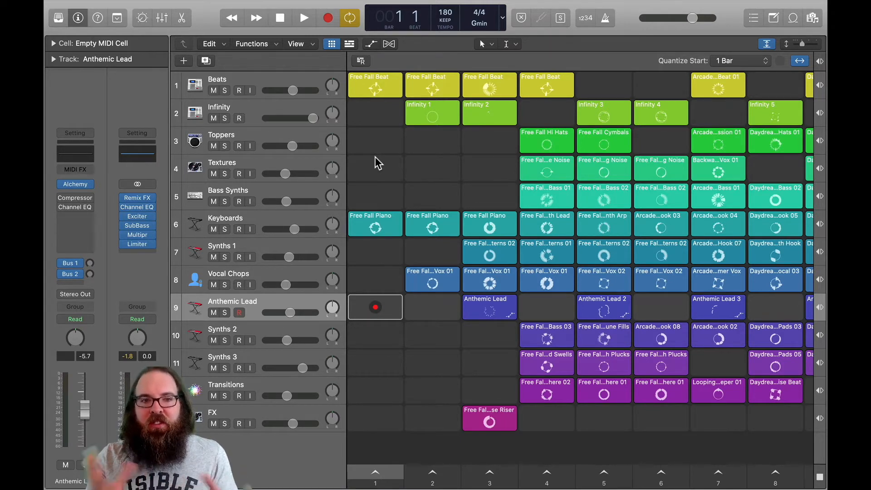
{"action": "left_click", "coordinate": [437, 94]}
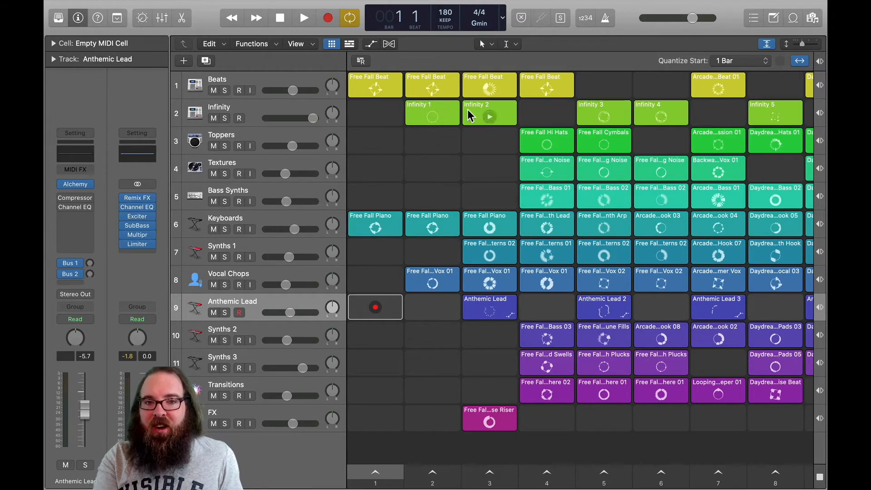
{"action": "left_click", "coordinate": [511, 82]}
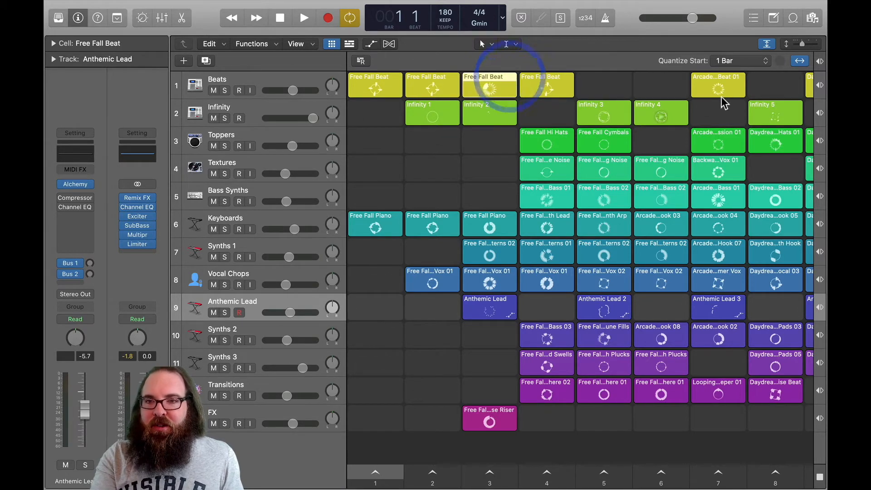
{"action": "left_click", "coordinate": [802, 44]}
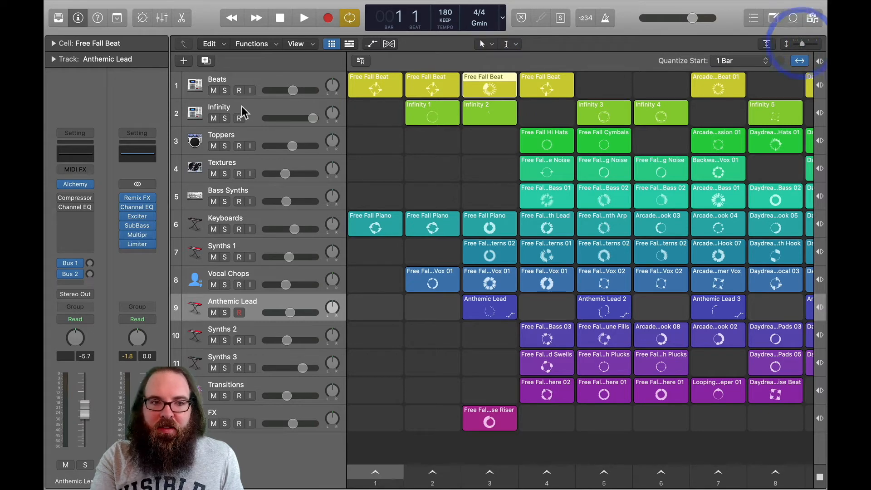
{"action": "left_click_drag", "start_coordinate": [242, 100], "coordinate": [252, 237]}
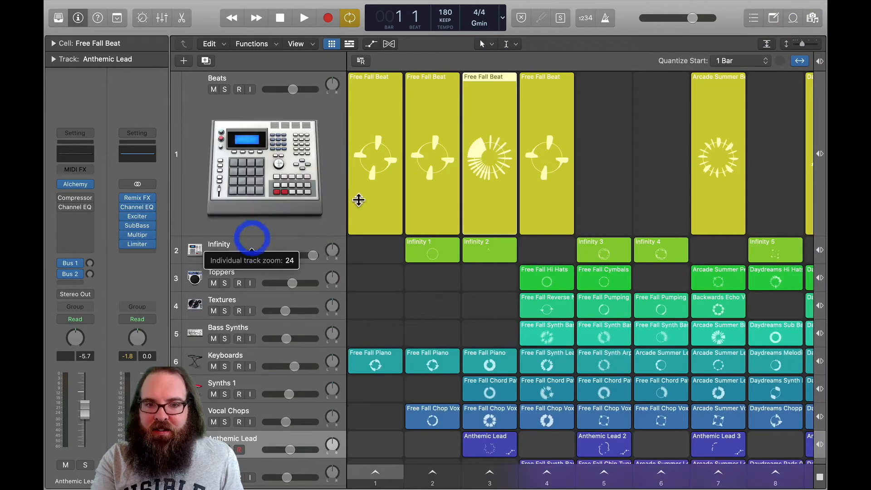
{"action": "left_click", "coordinate": [803, 42]}
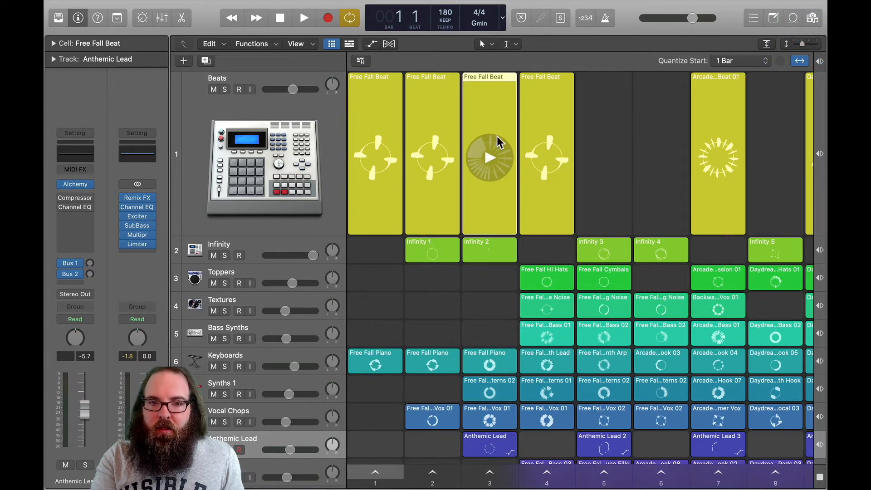
Step: Zoom the grid in horizontally around the Free Fall Beat cell in scene 3 to about double the cell width
{"action": "key", "text": "super+Right"}
{"action": "key", "text": "super+Right"}
{"action": "key", "text": "super+Right"}
{"action": "key", "text": "super+Right"}
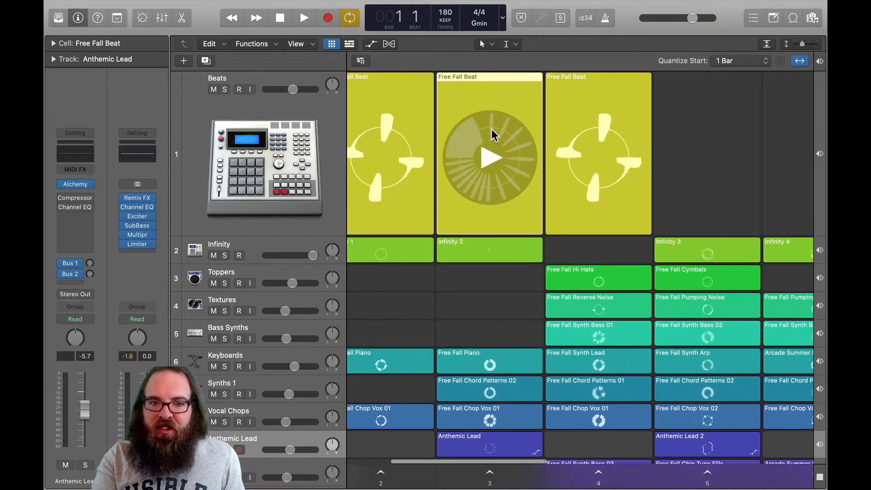
{"action": "key", "text": "super+Right"}
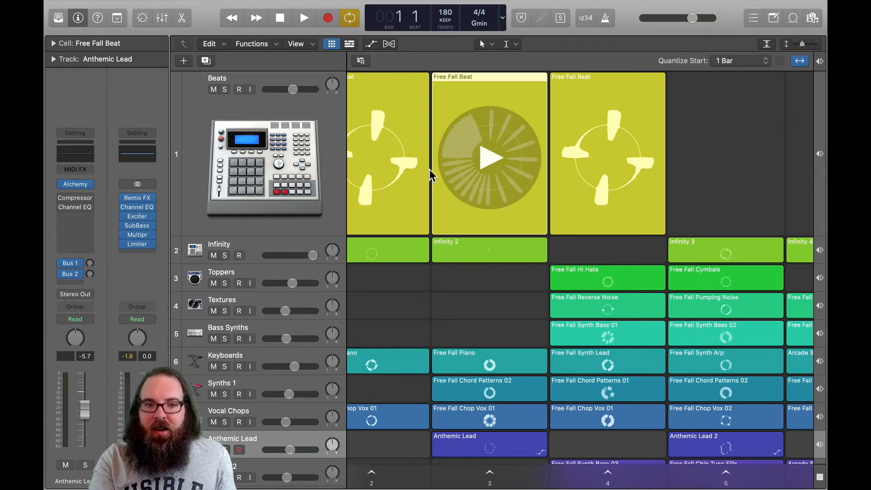
Step: Play the Free Fall Beat cell in scene 3, stop the cell, and return the stopped playhead to bar 1
{"action": "left_click", "coordinate": [489, 159]}
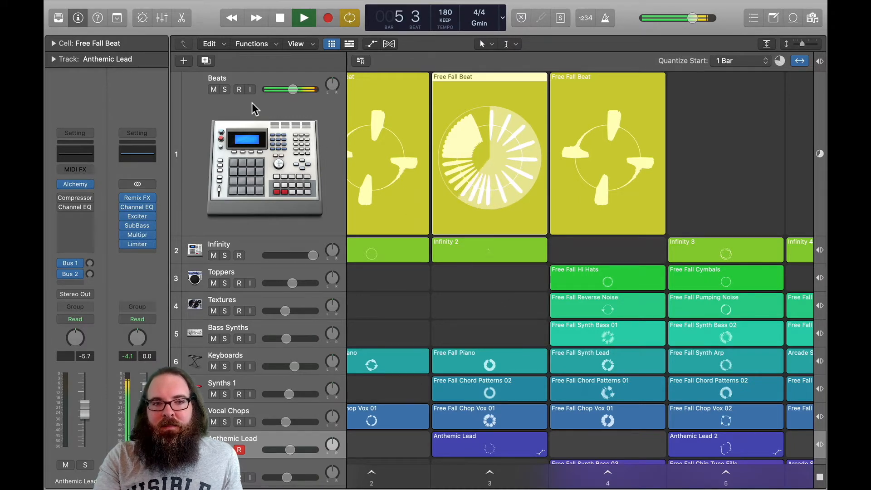
{"action": "mouse_move", "coordinate": [489, 141]}
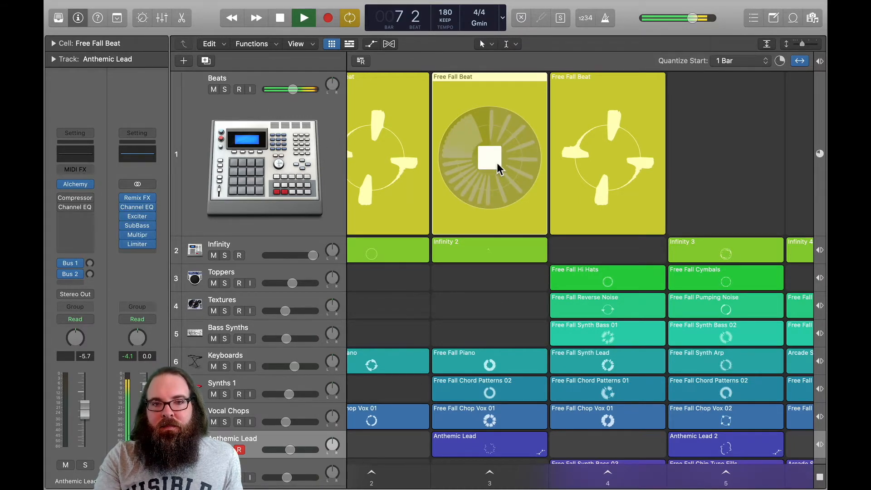
{"action": "left_click", "coordinate": [492, 158]}
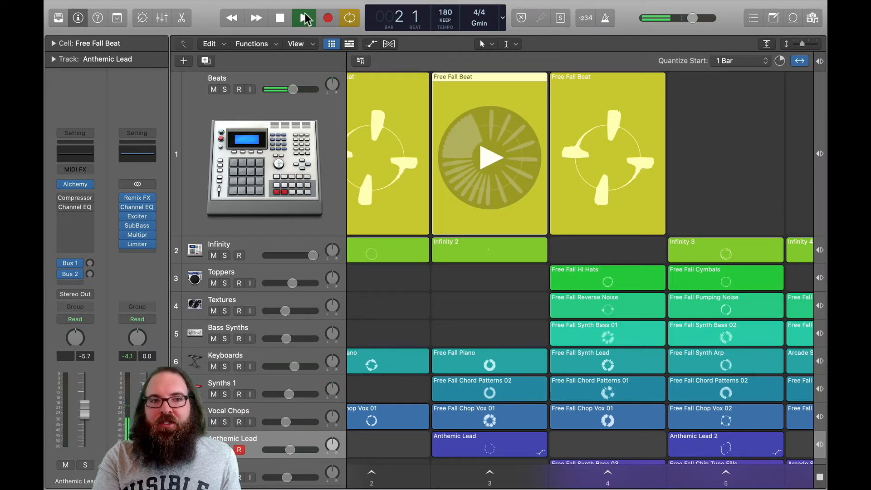
{"action": "left_click", "coordinate": [280, 18]}
{"action": "left_click", "coordinate": [280, 17]}
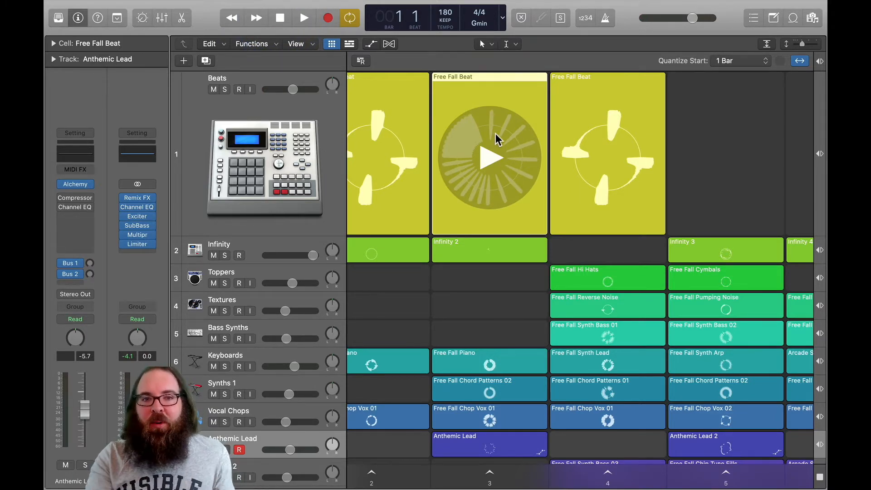
Step: Shrink the Beats track to a small row and enlarge the Anthemic Lead track to an individual track zoom of 20
{"action": "left_click_drag", "start_coordinate": [278, 234], "coordinate": [281, 104]}
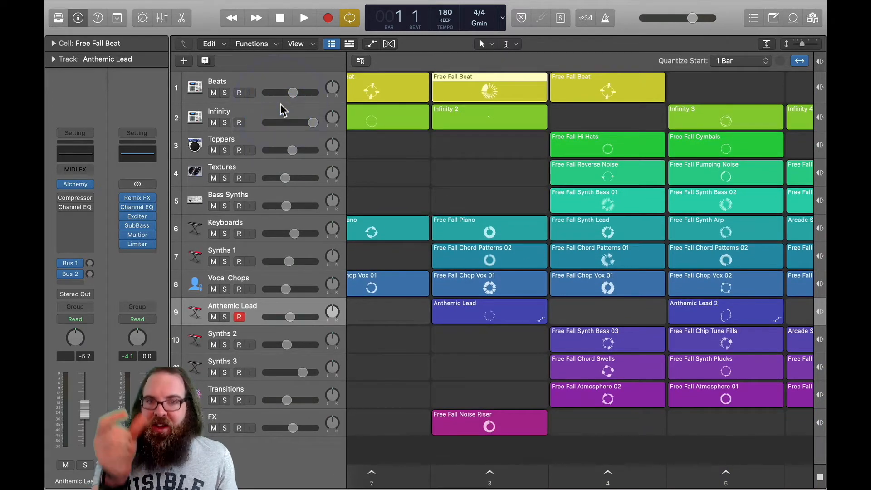
{"action": "left_click_drag", "start_coordinate": [254, 324], "coordinate": [262, 429]}
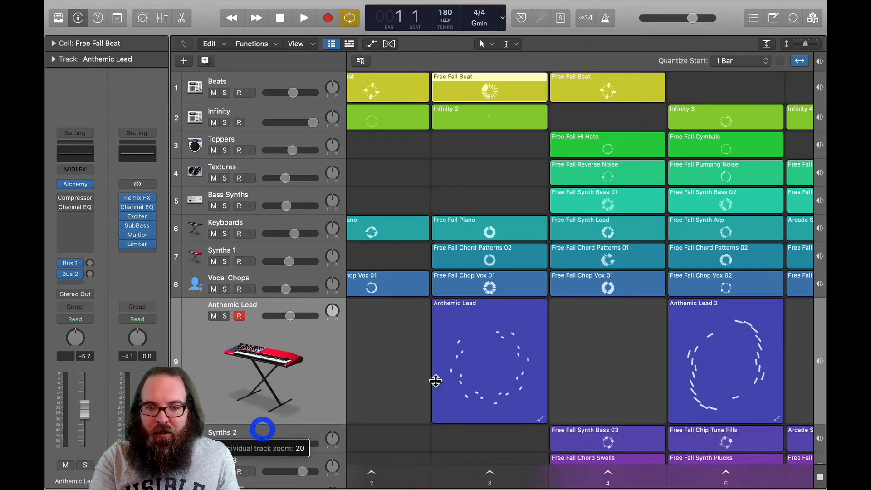
{"action": "mouse_move", "coordinate": [495, 356]}
{"action": "scroll", "coordinate": [497, 356], "scroll_direction": "down", "scroll_amount": 1}
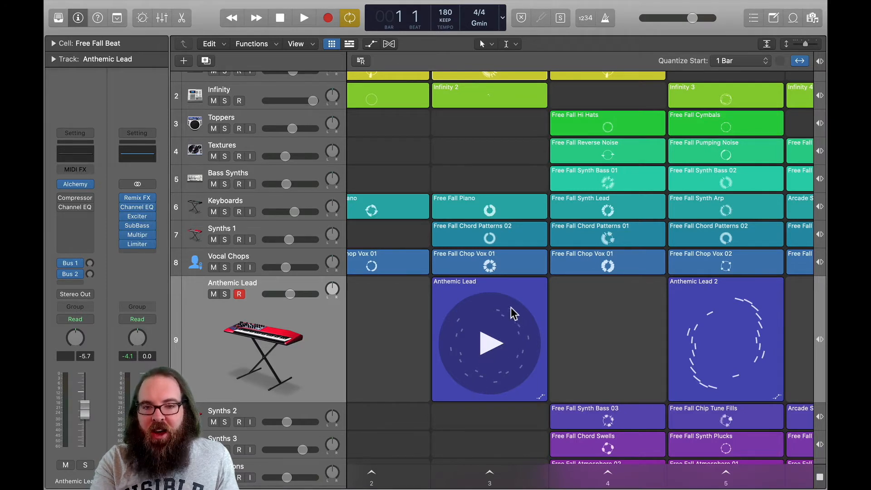
{"action": "mouse_move", "coordinate": [746, 303]}
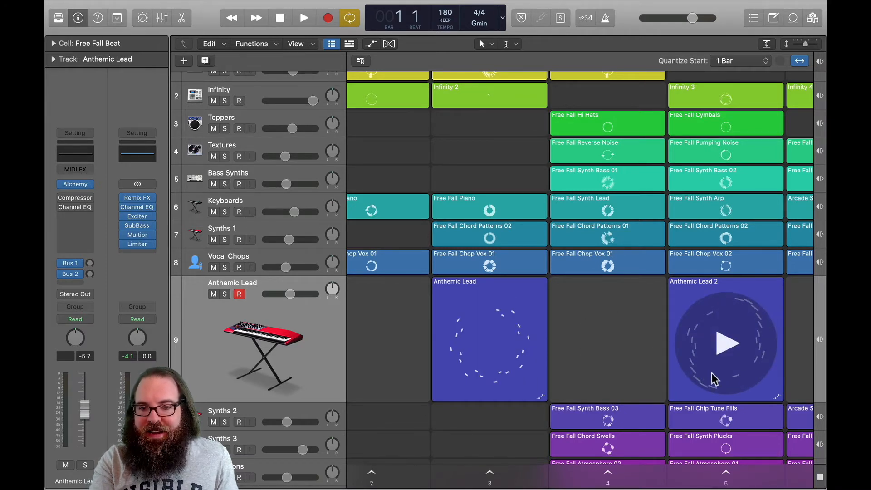
Step: Play the Anthemic Lead cell in scene 3, stop and restart it, and finish with the cell stopped while the transport keeps running
{"action": "left_click", "coordinate": [498, 353]}
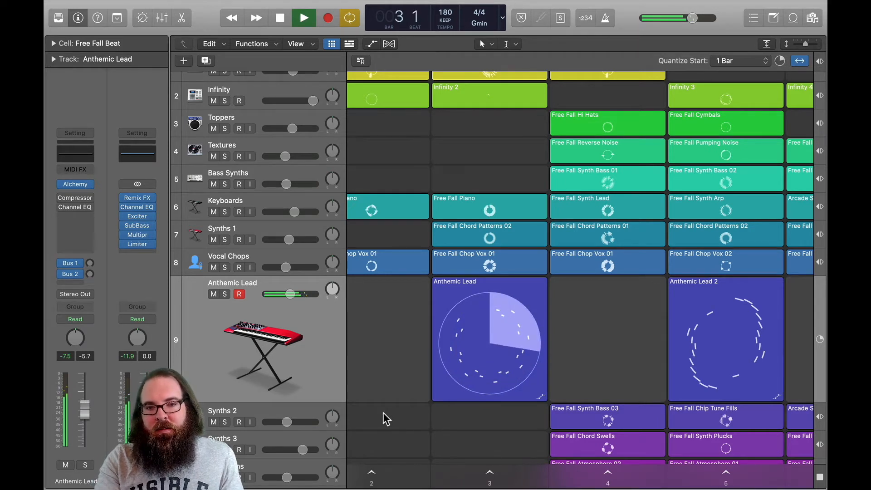
{"action": "mouse_move", "coordinate": [531, 371]}
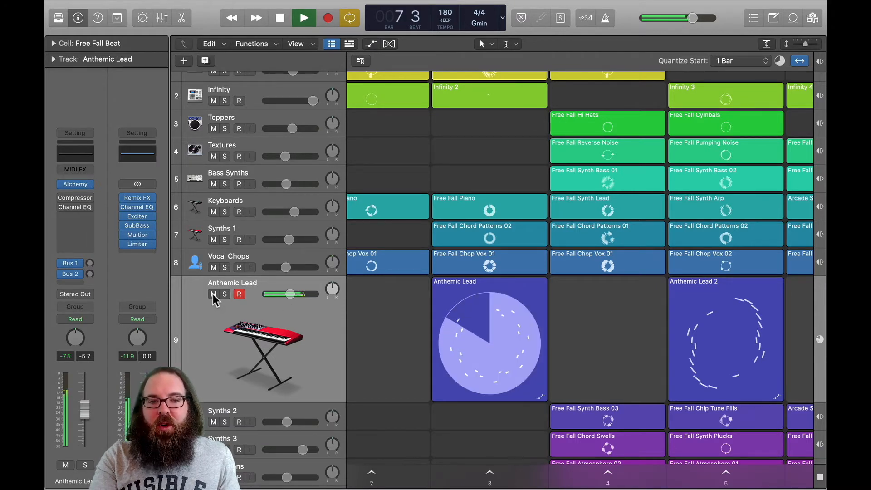
{"action": "mouse_move", "coordinate": [450, 319]}
{"action": "left_click", "coordinate": [498, 342]}
{"action": "left_click", "coordinate": [499, 341]}
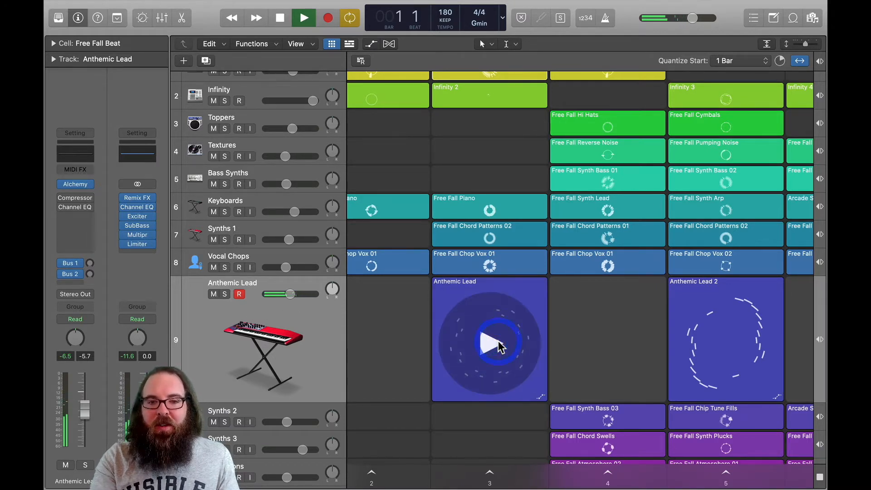
{"action": "left_click", "coordinate": [489, 348]}
{"action": "left_click", "coordinate": [489, 348]}
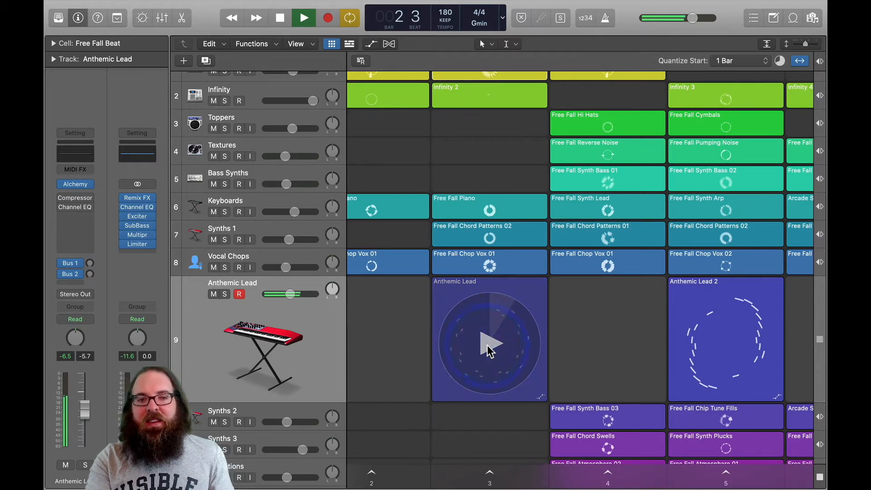
{"action": "left_click", "coordinate": [488, 349]}
{"action": "left_click", "coordinate": [488, 348]}
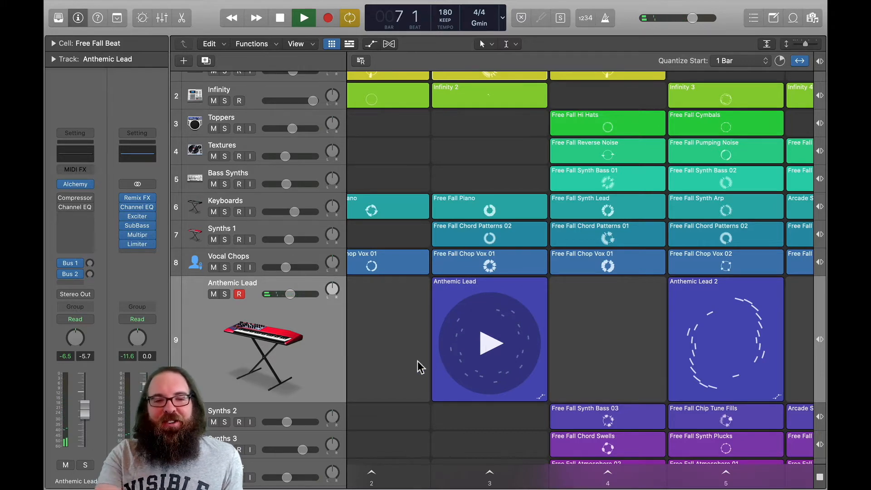
Step: Reduce the Anthemic Lead track from its enlarged size to about the same row height as the neighbouring tracks
{"action": "mouse_move", "coordinate": [255, 334]}
{"action": "left_mouse_down"}
{"action": "mouse_move", "coordinate": [249, 307]}
{"action": "mouse_move", "coordinate": [253, 316]}
{"action": "left_mouse_up"}
{"action": "left_click", "coordinate": [253, 317]}
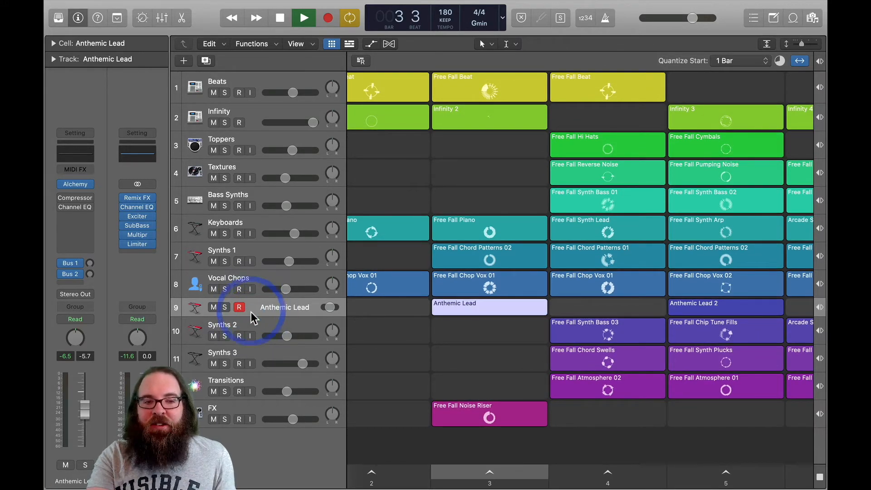
{"action": "left_click", "coordinate": [250, 317]}
{"action": "left_click", "coordinate": [249, 311]}
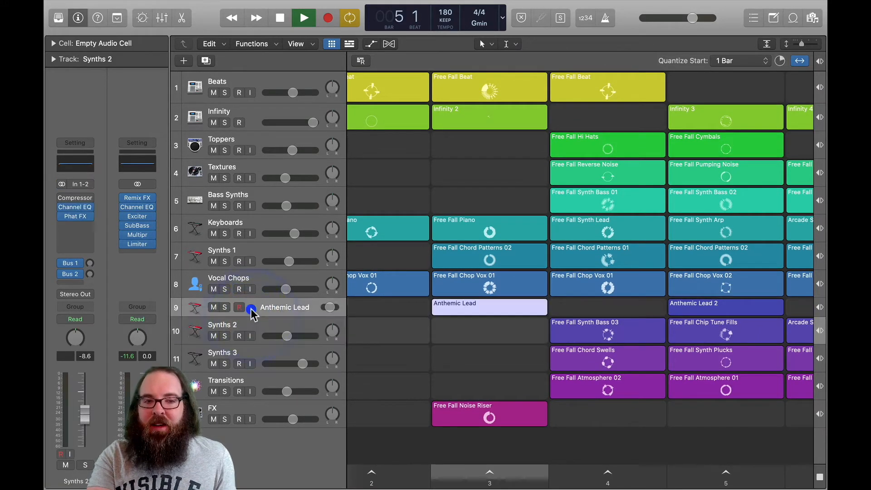
{"action": "left_click_drag", "start_coordinate": [251, 322], "coordinate": [252, 334]}
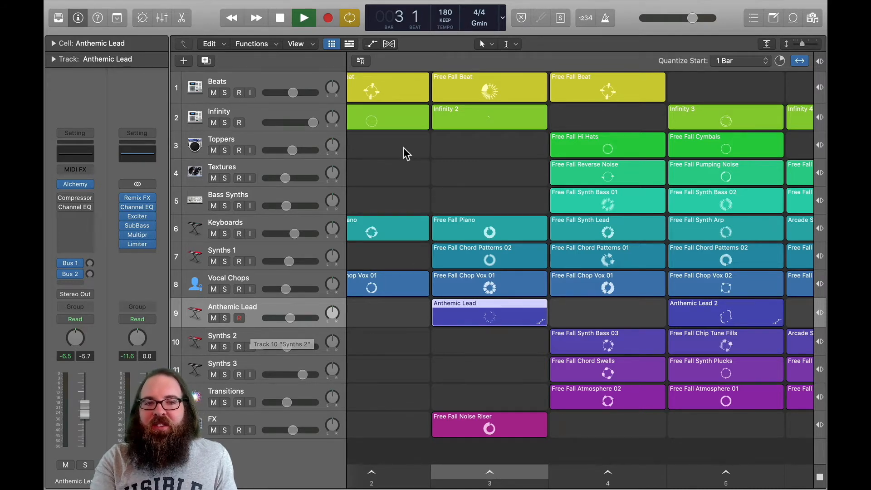
Step: Show the Tracks area beside the Live Loops grid, stop playback, and return the playhead to bar 1
{"action": "left_click", "coordinate": [348, 44]}
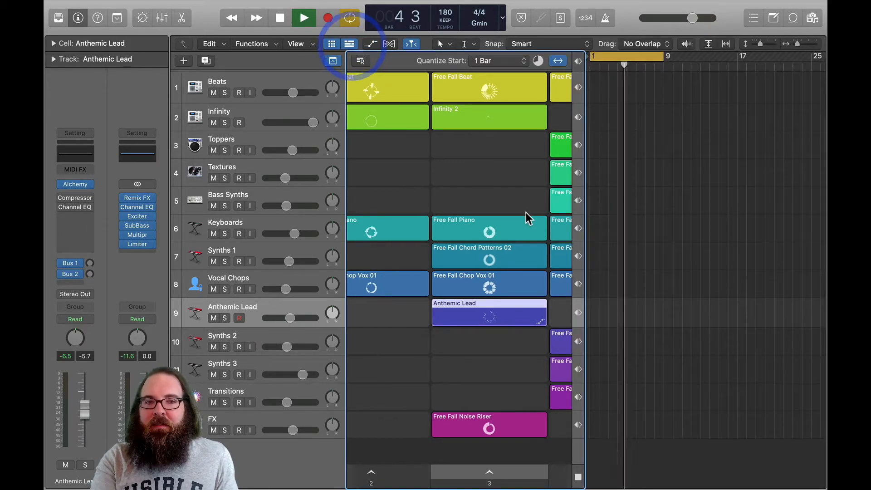
{"action": "left_click", "coordinate": [280, 18]}
{"action": "left_click", "coordinate": [280, 18]}
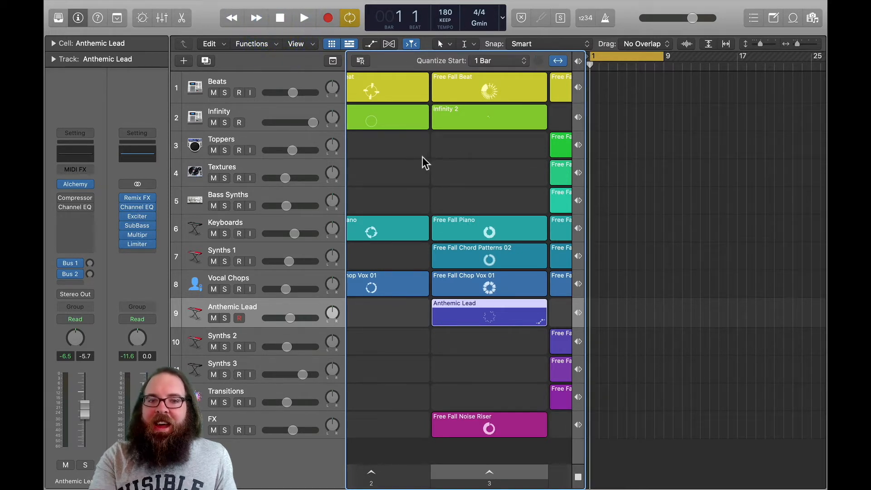
{"action": "scroll", "coordinate": [391, 153], "scroll_direction": "left", "scroll_amount": 5}
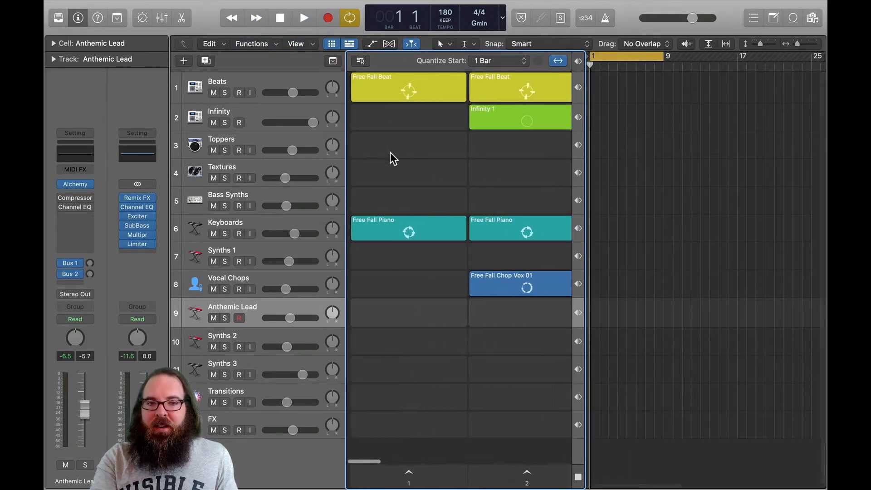
Step: Open the loop browser and place the 12 Bar Blues Bass loop on the Textures track in the Tracks area
{"action": "left_click", "coordinate": [793, 18]}
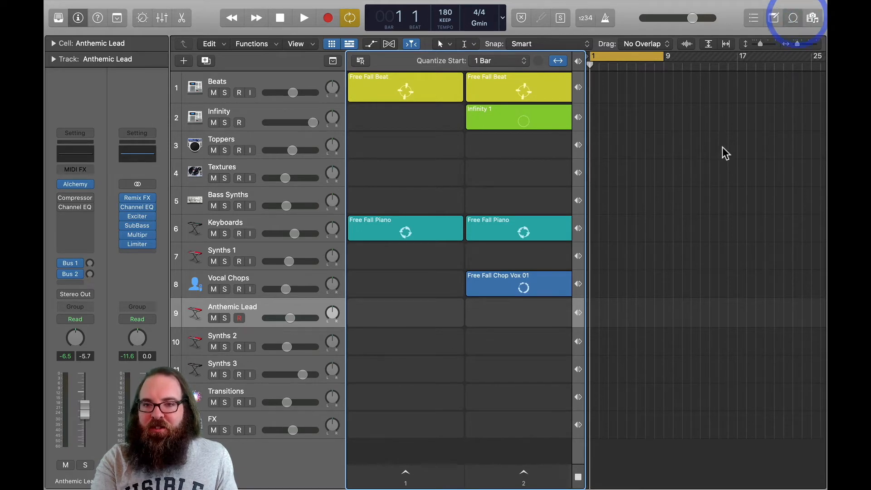
{"action": "left_click", "coordinate": [599, 63]}
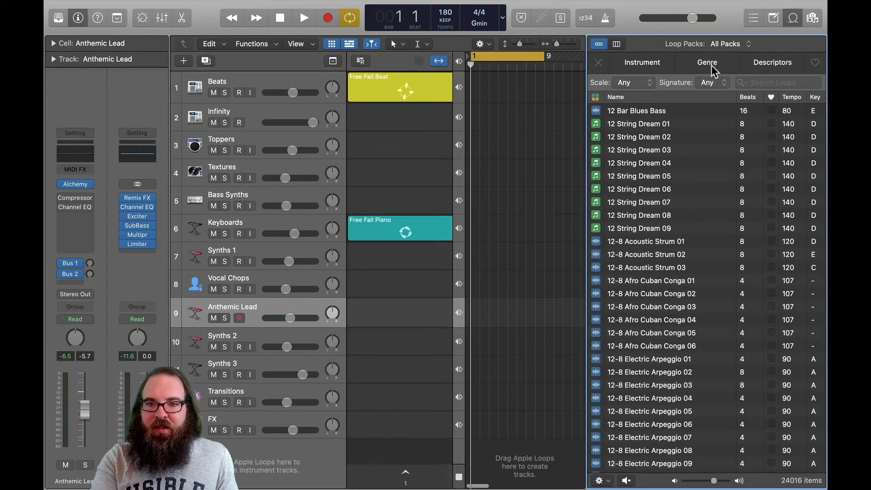
{"action": "left_click_drag", "start_coordinate": [636, 110], "coordinate": [496, 117]}
{"action": "left_click_drag", "start_coordinate": [620, 110], "coordinate": [480, 169]}
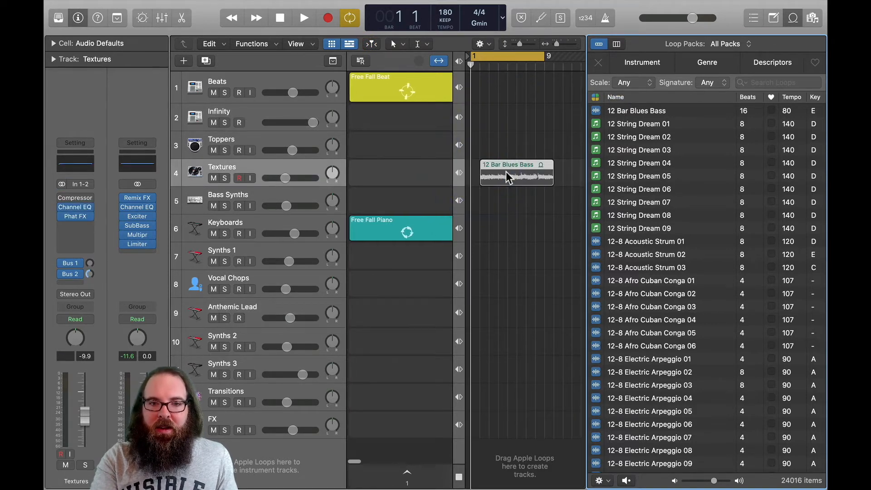
Step: Copy the 12 Bar Blues Bass region into the Textures cell of scene 1 and close the loop browser
{"action": "left_click_drag", "start_coordinate": [516, 168], "coordinate": [409, 181]}
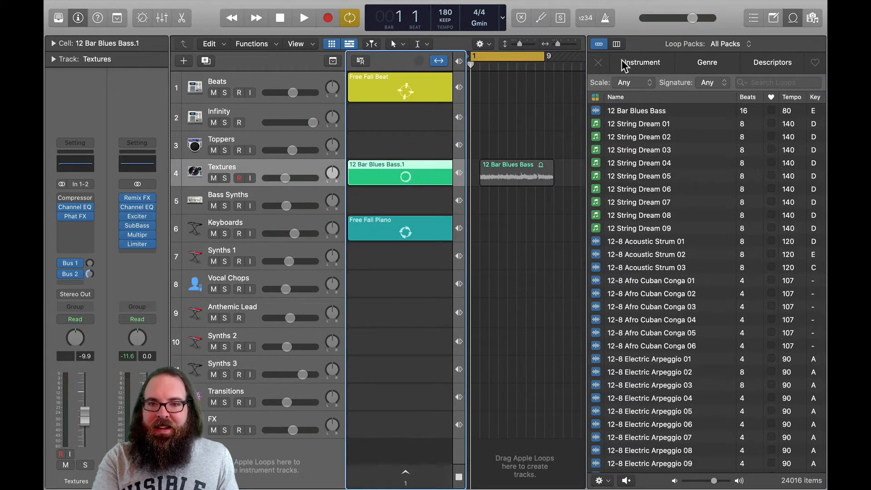
{"action": "left_click", "coordinate": [793, 18]}
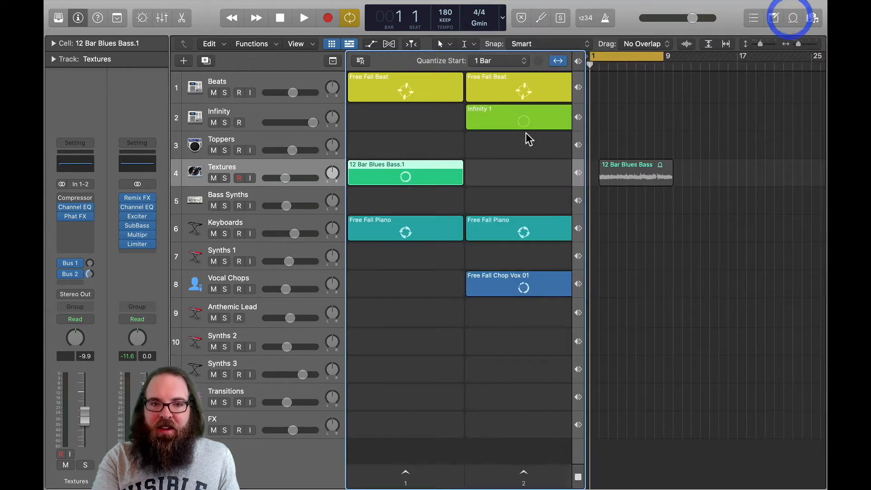
{"action": "left_click", "coordinate": [420, 176]}
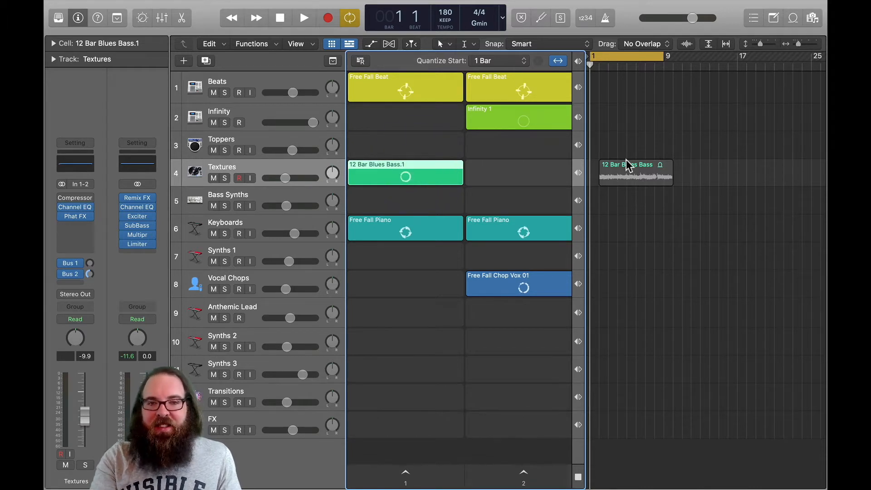
Step: Delete the 12 Bar Blues Bass cell in scene 1 and its region on the Textures track
{"action": "left_click", "coordinate": [425, 174]}
{"action": "key", "text": "BackSpace"}
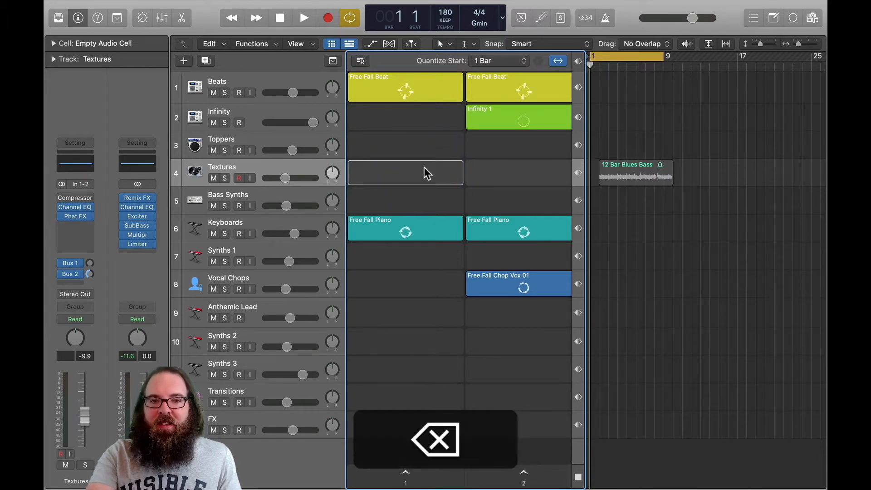
{"action": "left_click", "coordinate": [645, 169]}
{"action": "key", "text": "BackSpace"}
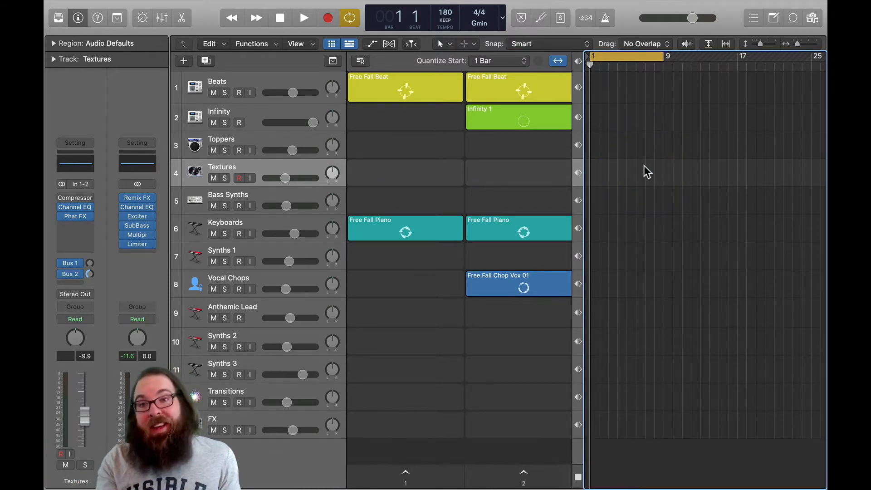
Step: Open the options for the empty Toppers cell in scene 1, and hide the Tracks area to show only the Live Loops grid
{"action": "right_click", "coordinate": [396, 148]}
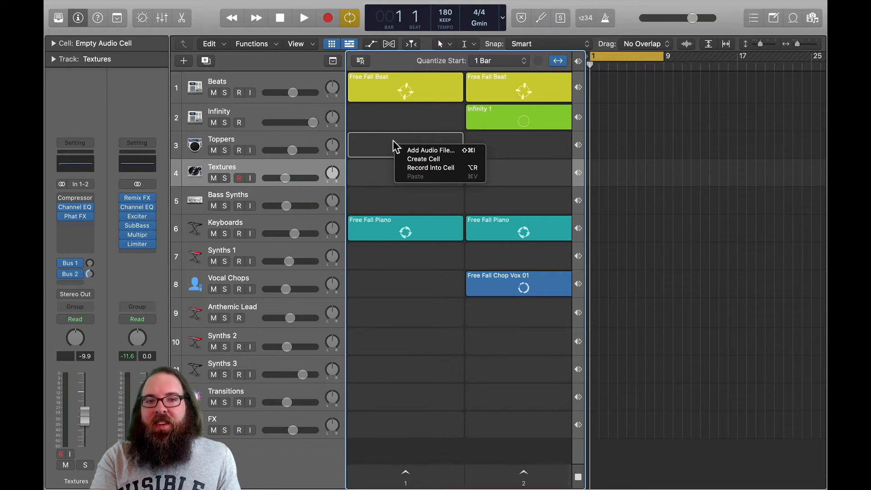
{"action": "left_click", "coordinate": [349, 44]}
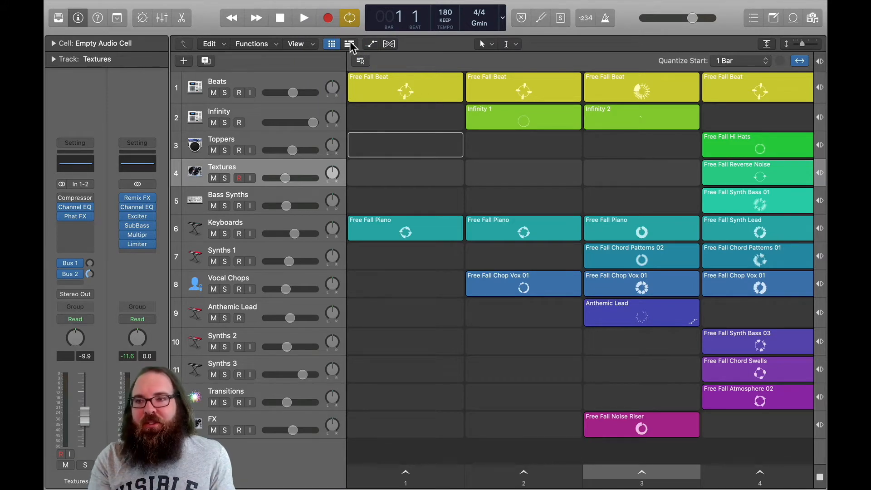
{"action": "scroll", "coordinate": [397, 164], "scroll_direction": "down", "scroll_amount": 1}
{"action": "scroll", "coordinate": [397, 164], "scroll_direction": "down", "scroll_amount": 1}
{"action": "scroll", "coordinate": [397, 164], "scroll_direction": "up", "scroll_amount": 2}
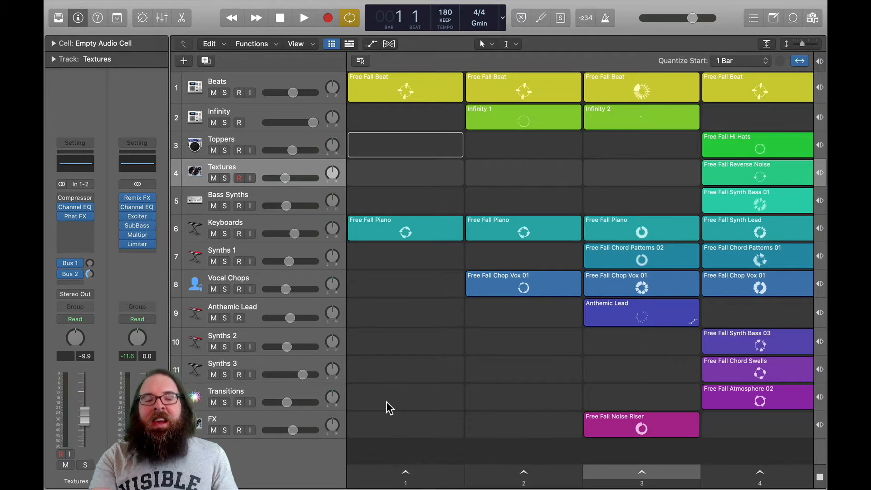
Step: Zoom the grid out horizontally until scenes 1 to 6 fit in view
{"action": "key", "text": "super+Left"}
{"action": "key", "text": "super+Left"}
{"action": "key", "text": "super+Left"}
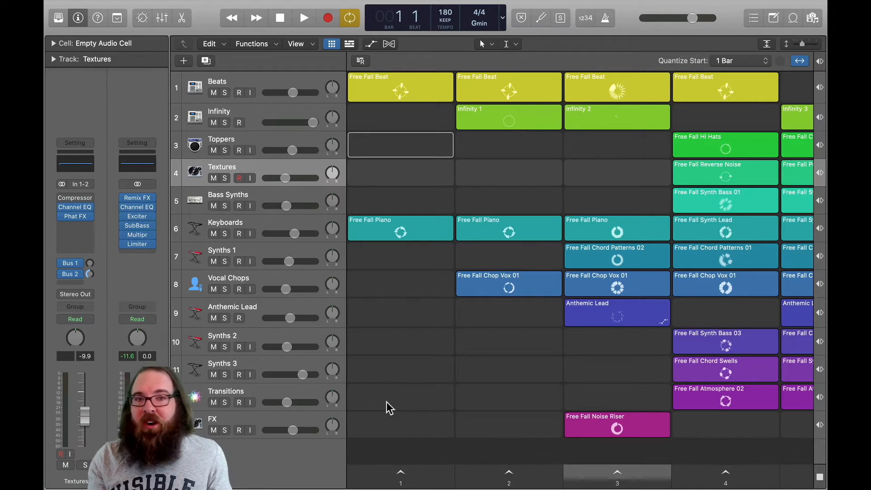
{"action": "key", "text": "super+Left"}
{"action": "key", "text": "super+Left"}
{"action": "key", "text": "super+Left"}
{"action": "key", "text": "super+Left"}
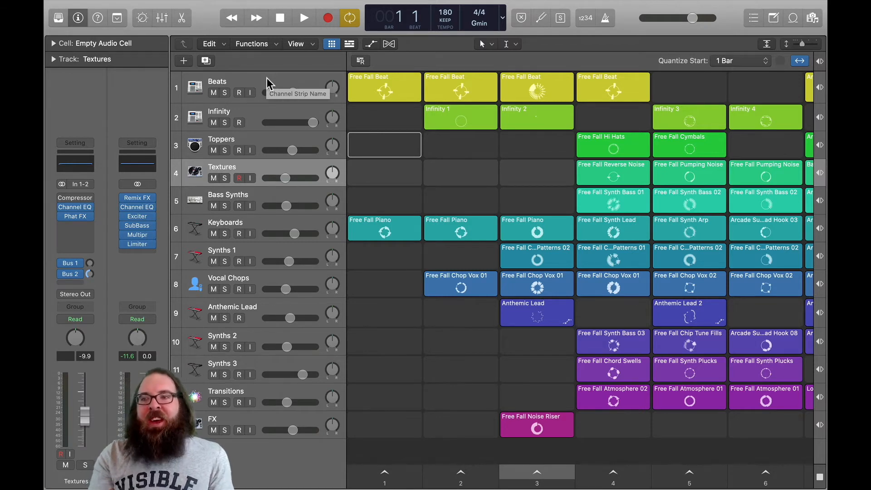
Step: Display the commands available for scene 1 and dismiss them without choosing one
{"action": "right_click", "coordinate": [396, 474]}
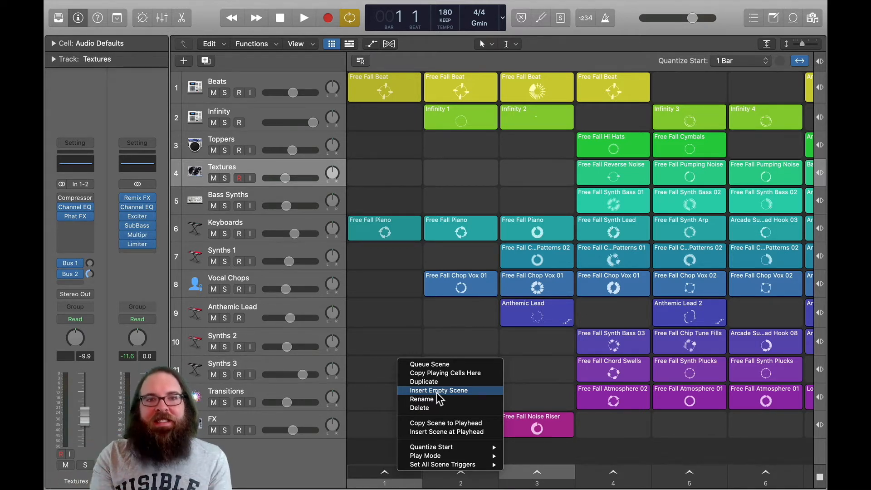
{"action": "left_click", "coordinate": [372, 353]}
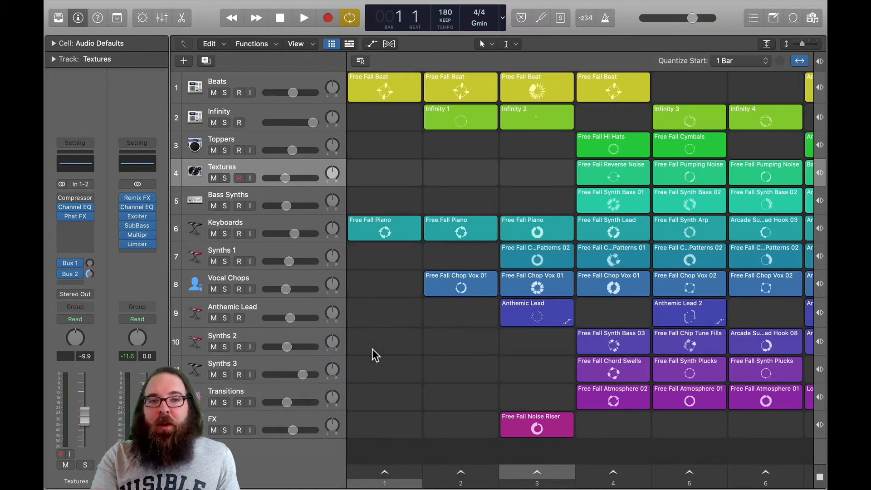
Step: Play the Free Fall Piano and Free Fall Beat cells in scene 1, and stop the transport back at bar 1
{"action": "left_click", "coordinate": [383, 233]}
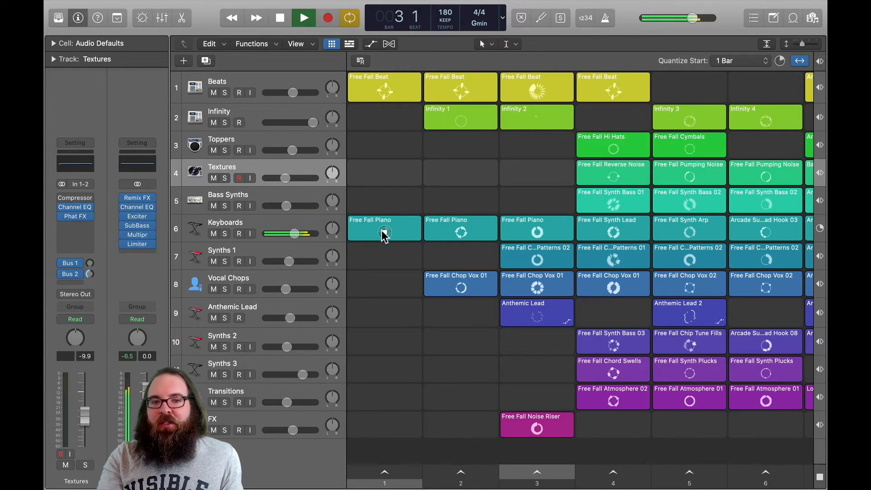
{"action": "left_click", "coordinate": [385, 91]}
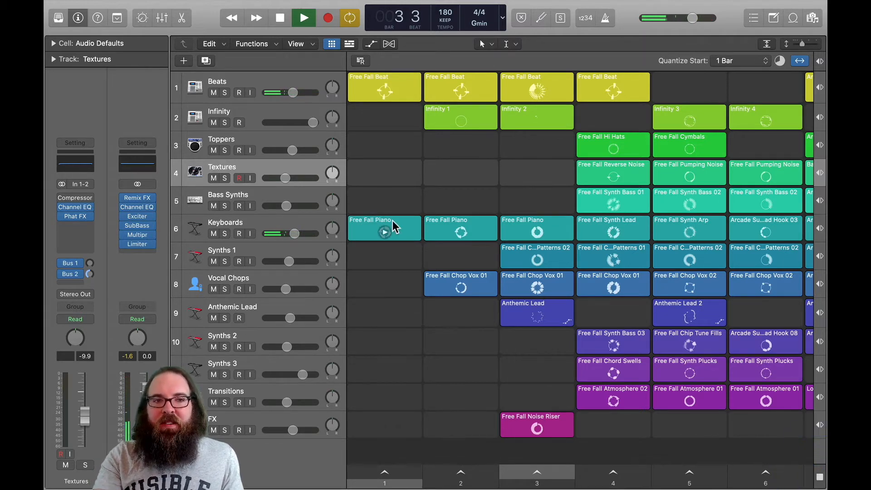
{"action": "left_click", "coordinate": [281, 21]}
{"action": "left_click", "coordinate": [281, 22]}
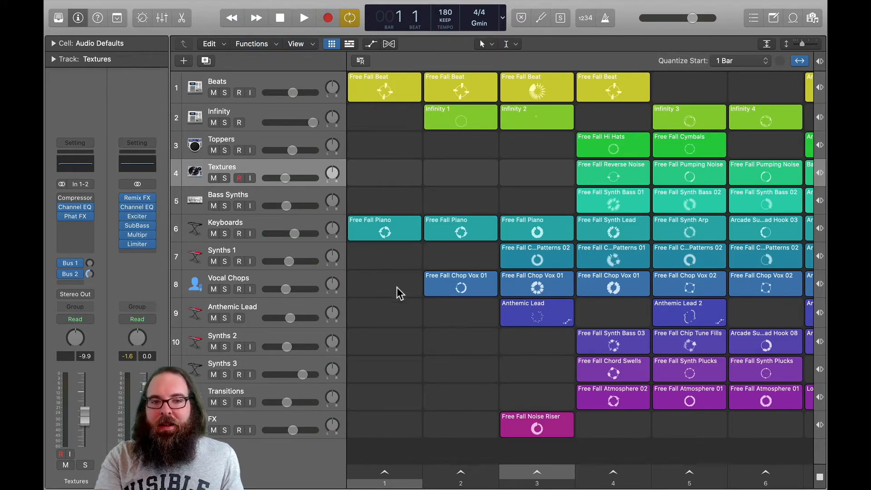
Step: Trigger scene 1, scene 2 and scene 3 one after another so that each plays all its cells together
{"action": "left_click", "coordinate": [385, 474]}
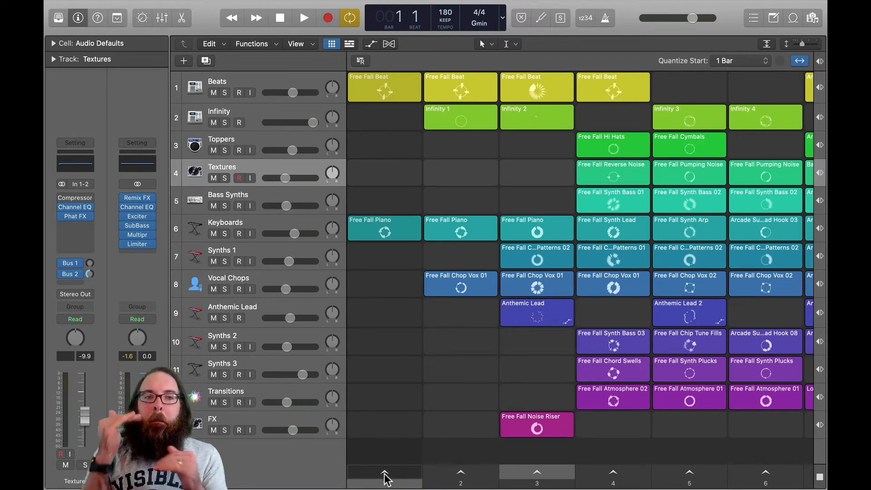
{"action": "left_click", "coordinate": [384, 475]}
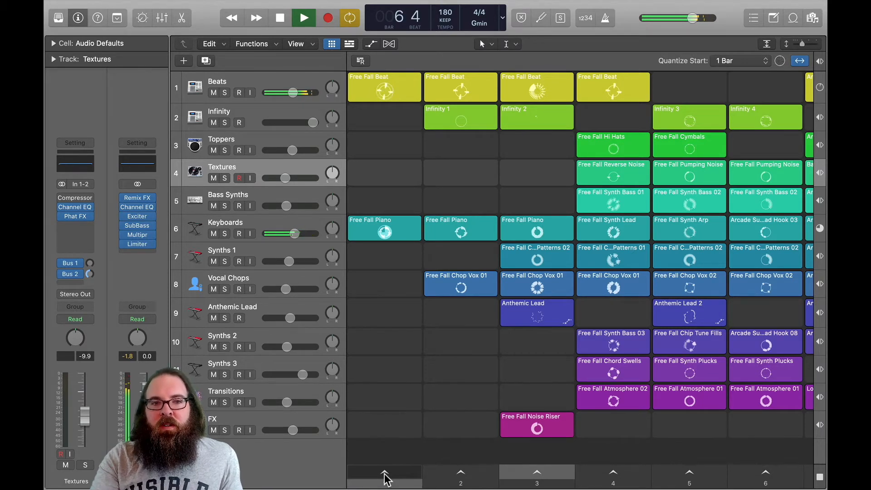
{"action": "left_click", "coordinate": [461, 474]}
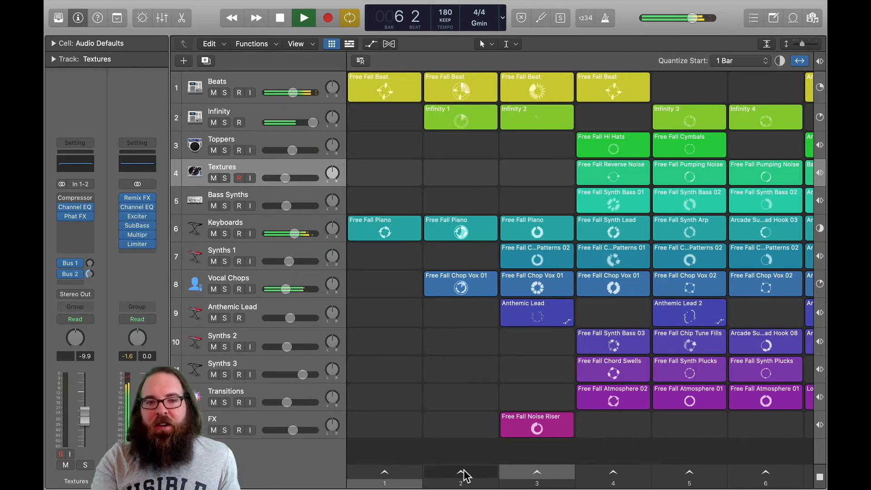
{"action": "left_click", "coordinate": [536, 473]}
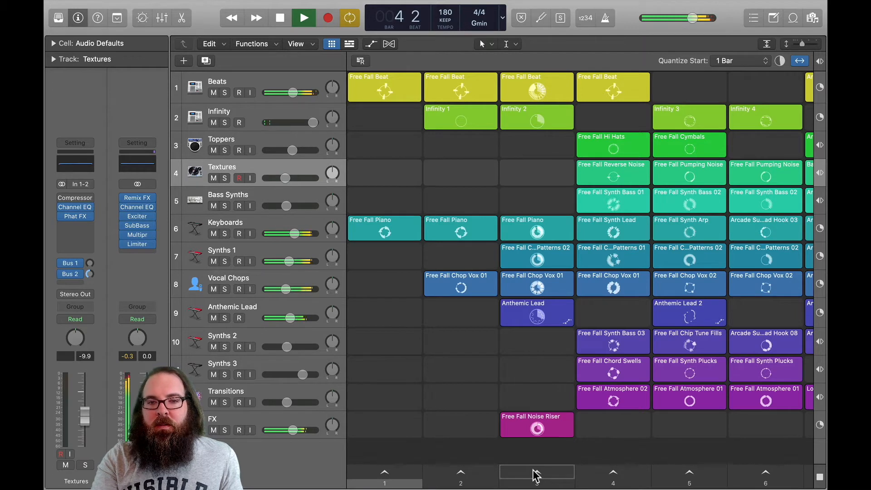
Step: Stop all playing cells in the grid, and stop the transport with the playhead back at bar 1
{"action": "left_click", "coordinate": [821, 477]}
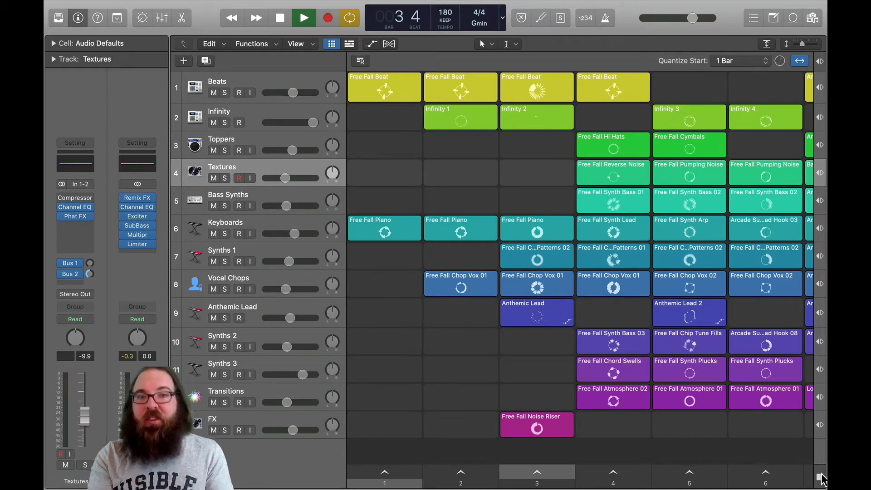
{"action": "left_click", "coordinate": [278, 19]}
{"action": "left_click", "coordinate": [278, 19]}
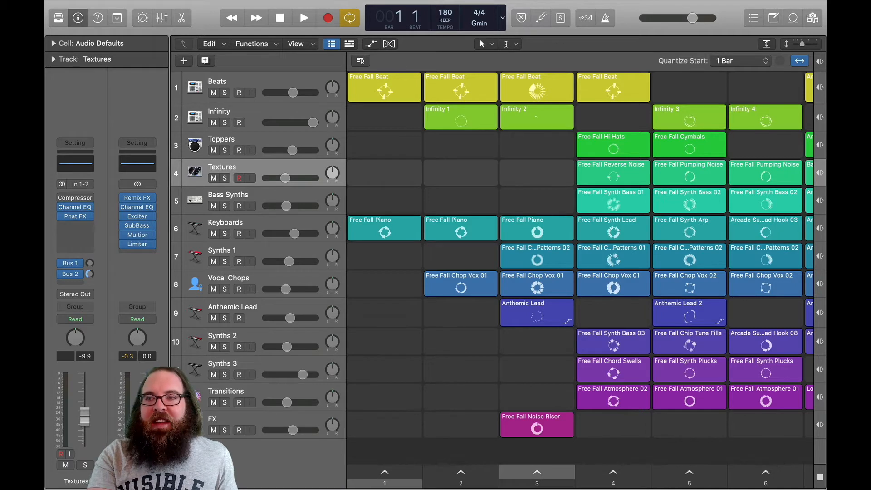
Step: Select the Free Fall Beat cell in scene 1, Infinity 1, Free Fall Piano in scene 3, and Free Fall Synth Bass 03 together
{"action": "key", "text": "alt+b"}
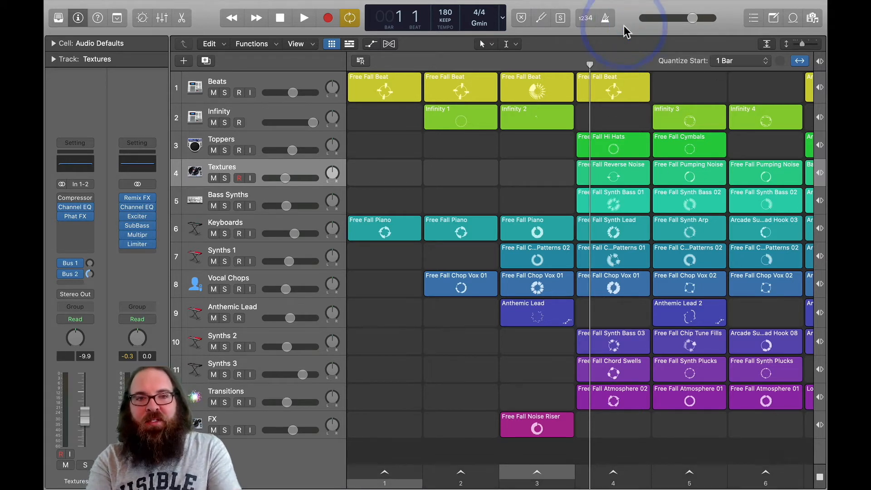
{"action": "mouse_move", "coordinate": [406, 100]}
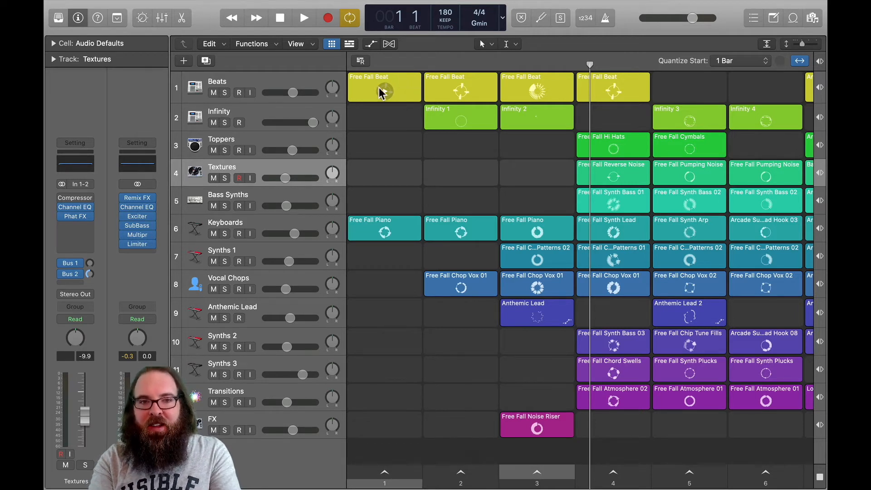
{"action": "left_click", "coordinate": [403, 83]}
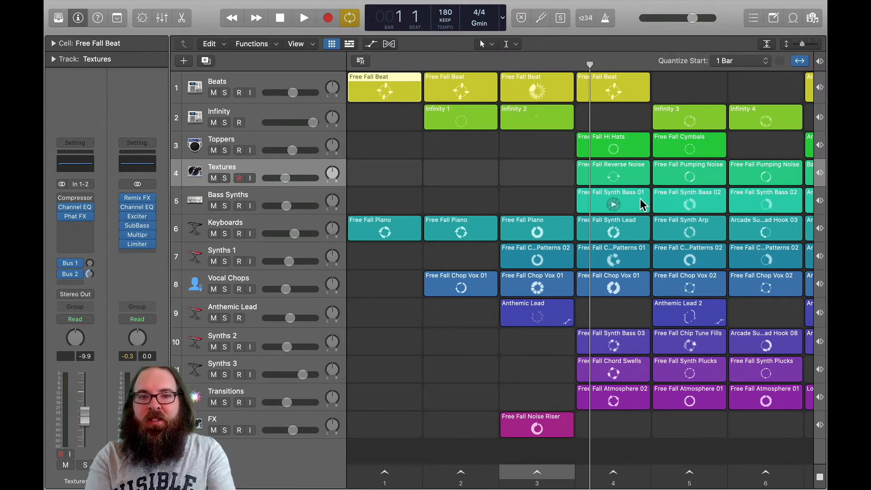
{"action": "left_click", "coordinate": [475, 107], "text": "shift"}
{"action": "left_click", "coordinate": [542, 229], "text": "shift"}
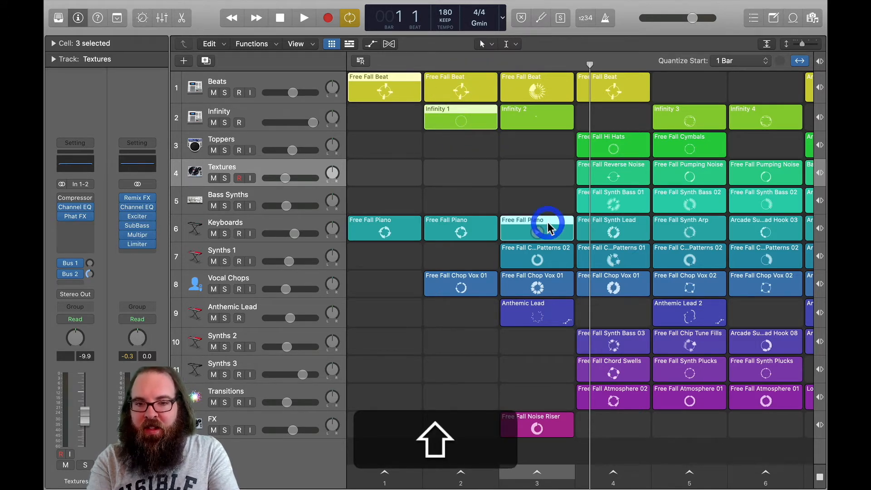
{"action": "left_click", "coordinate": [640, 343], "text": "shift"}
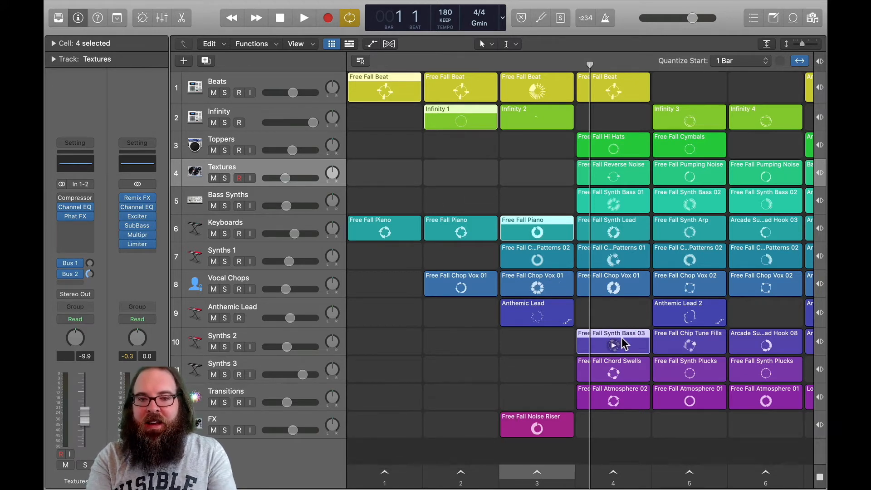
Step: Queue playback of the four selected cells and start them playing together
{"action": "right_click", "coordinate": [629, 342]}
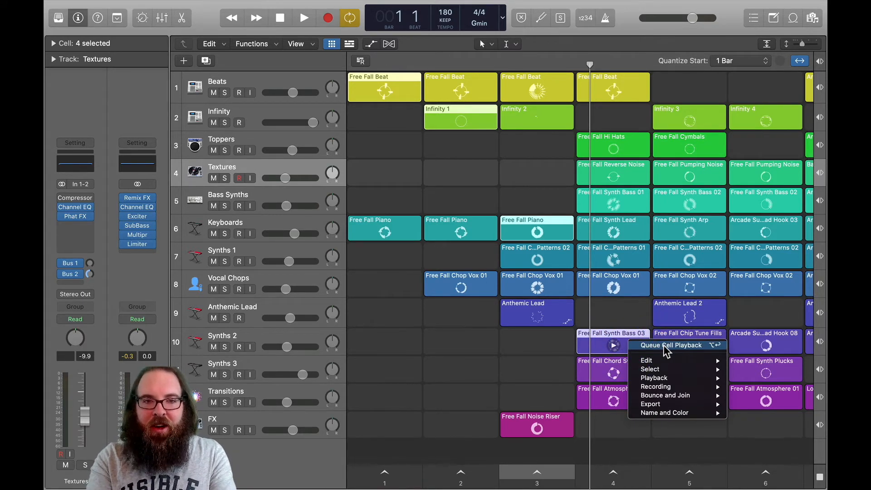
{"action": "left_click", "coordinate": [664, 344]}
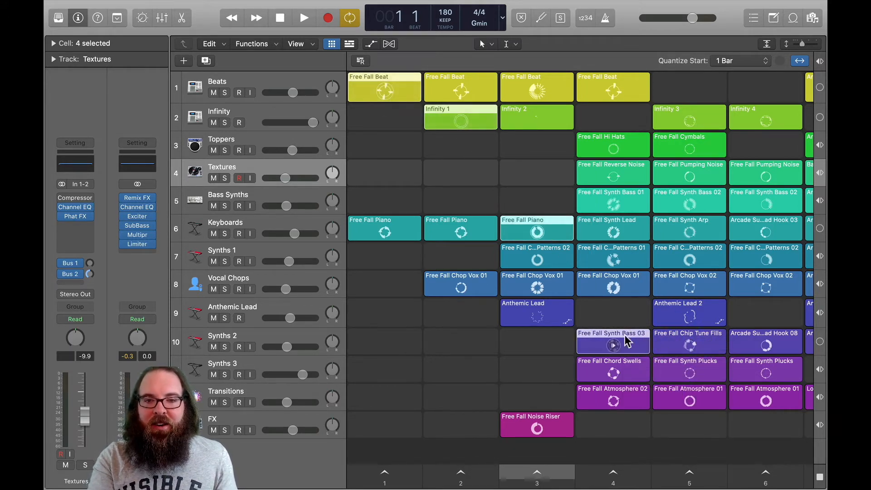
{"action": "left_click", "coordinate": [537, 234]}
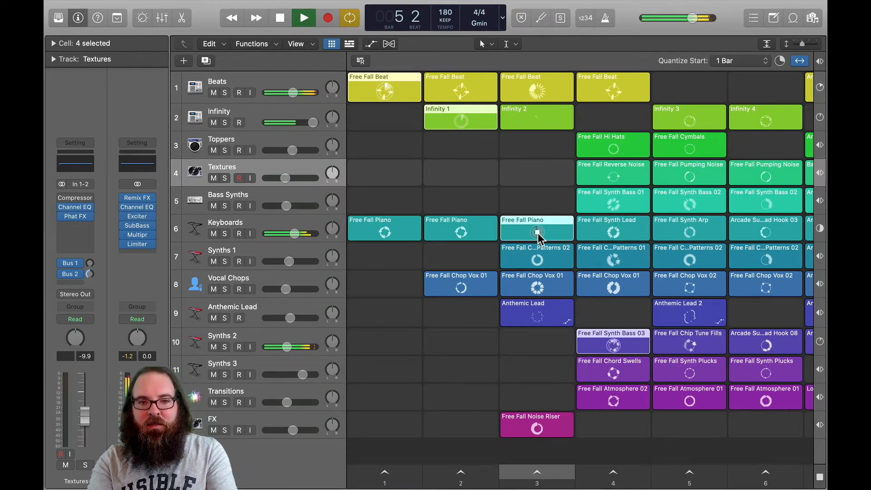
Step: Add Free Fall Chop Vox 01 in scene 3 and Free Fall Chip Tune Fills to the selection, and queue the selected cells
{"action": "left_click", "coordinate": [559, 284], "text": "shift"}
{"action": "left_click", "coordinate": [701, 344], "text": "shift"}
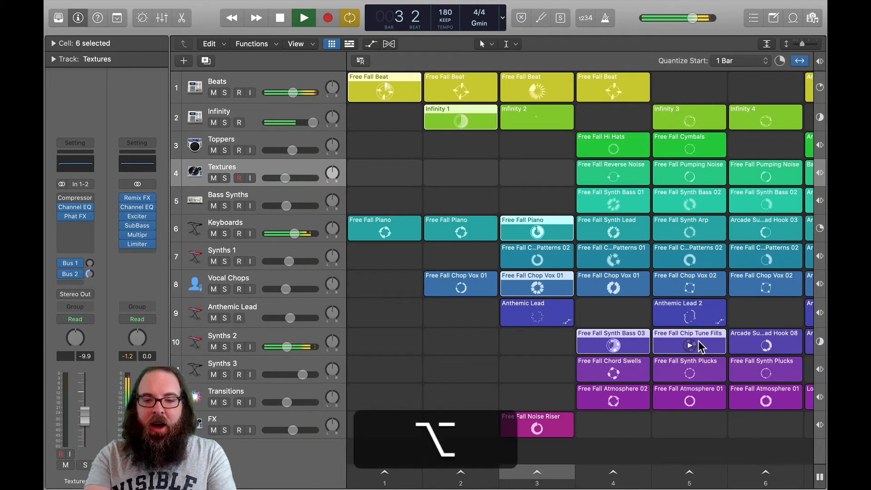
{"action": "key", "text": "alt+Return"}
{"action": "key", "text": "alt+Return"}
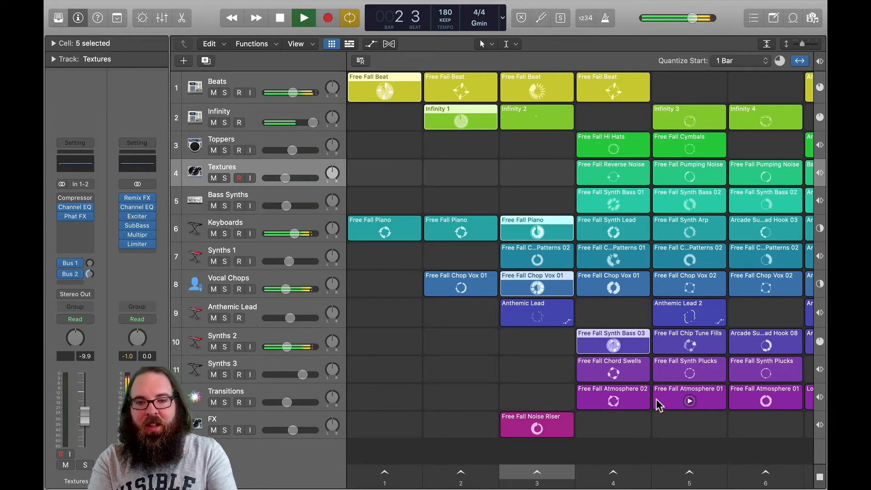
Step: Add the Free Fall Noise Riser cell in scene 3 to the selection and start it alongside the playing cells
{"action": "mouse_move", "coordinate": [550, 416]}
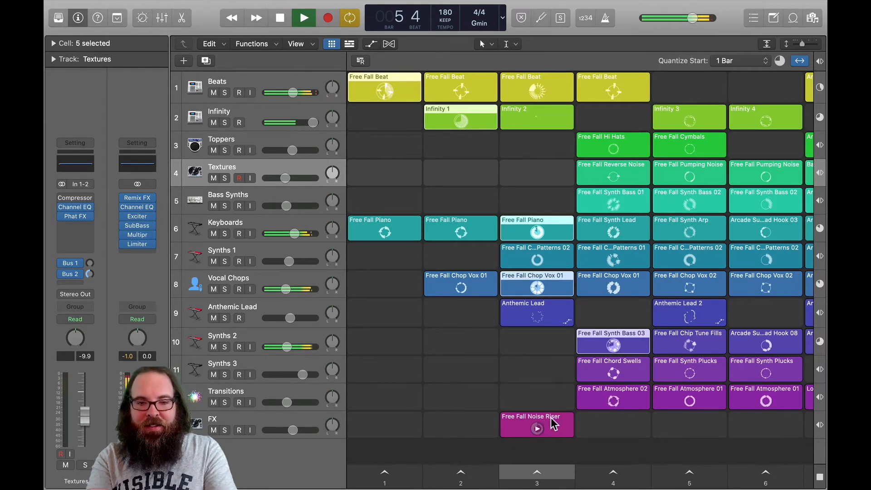
{"action": "left_click", "coordinate": [551, 419], "text": "shift"}
{"action": "key", "text": "alt+shift+Return"}
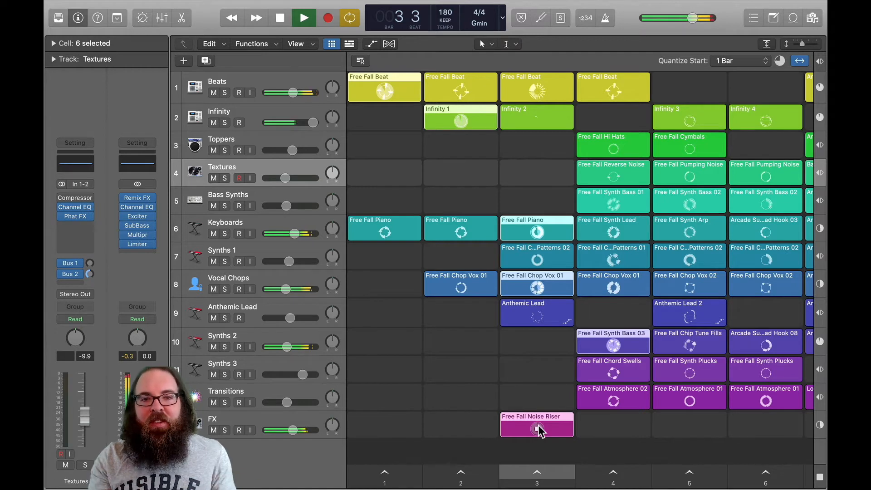
Step: Trigger scene 5 and scene 6 one after another, and queue scene 3
{"action": "left_click", "coordinate": [690, 473]}
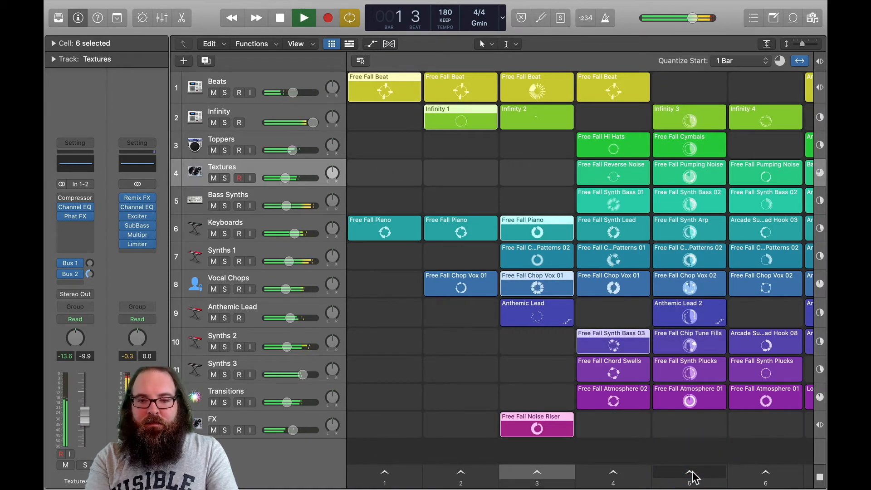
{"action": "left_click", "coordinate": [764, 474], "text": "shift"}
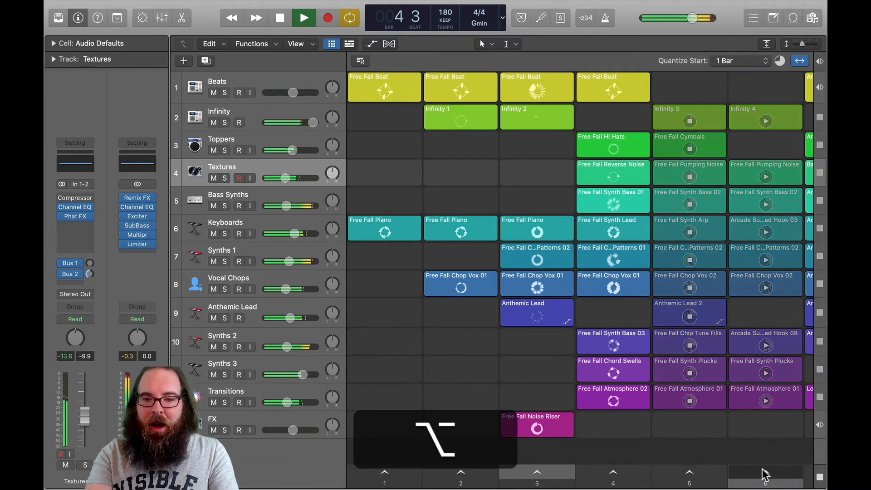
{"action": "key", "text": "alt+Return"}
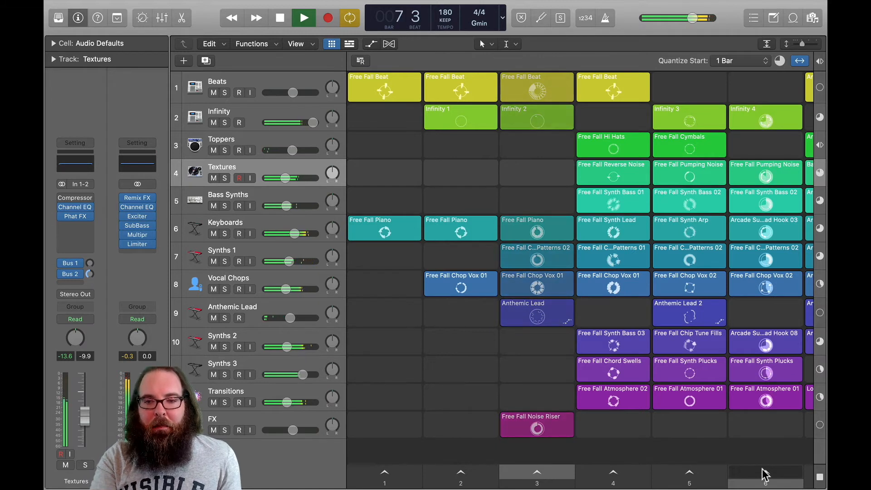
Step: Stop all playing and queued cells in the grid, and stop the transport with the playhead back at bar 1
{"action": "left_click", "coordinate": [820, 477]}
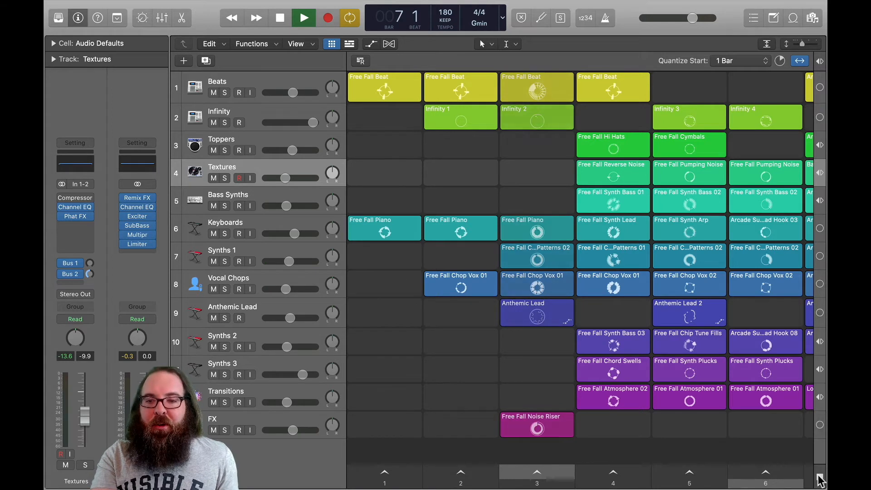
{"action": "left_click", "coordinate": [820, 477]}
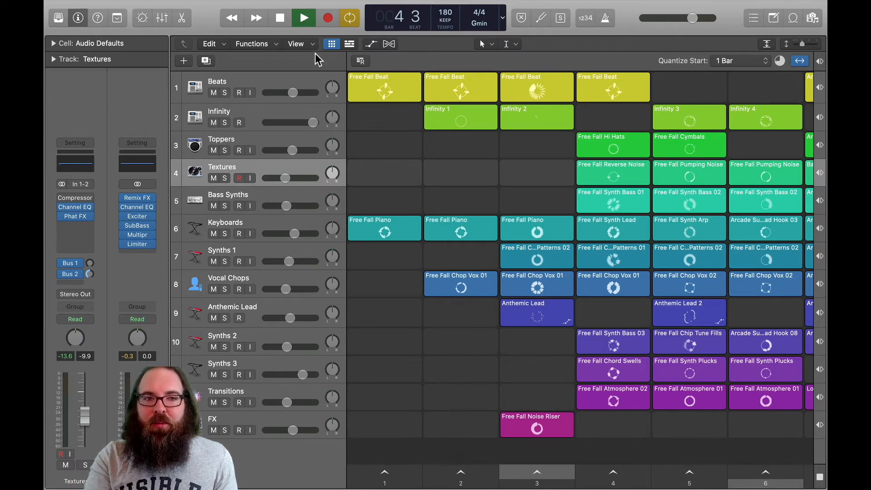
{"action": "left_click", "coordinate": [279, 18]}
{"action": "left_click", "coordinate": [278, 18]}
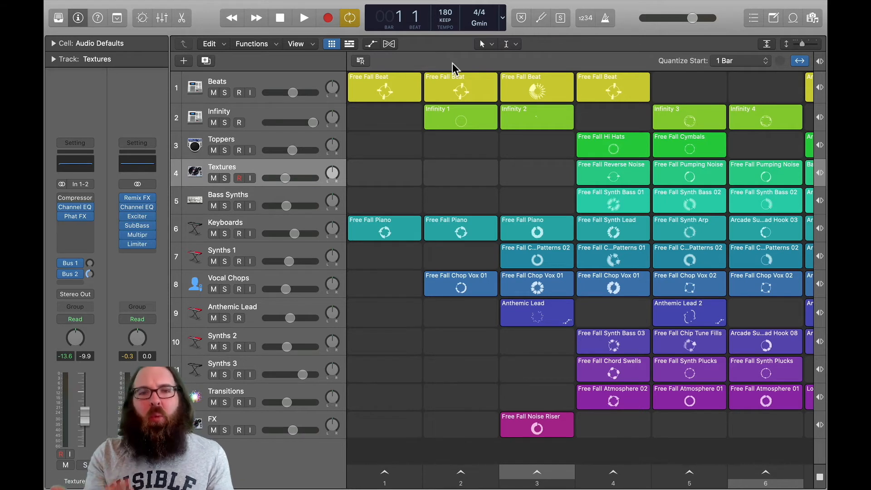
Step: Set the grid's Quantize Start to 2 Bars, and trigger scenes 1, 2 and 3 one after another with it
{"action": "left_click", "coordinate": [723, 62]}
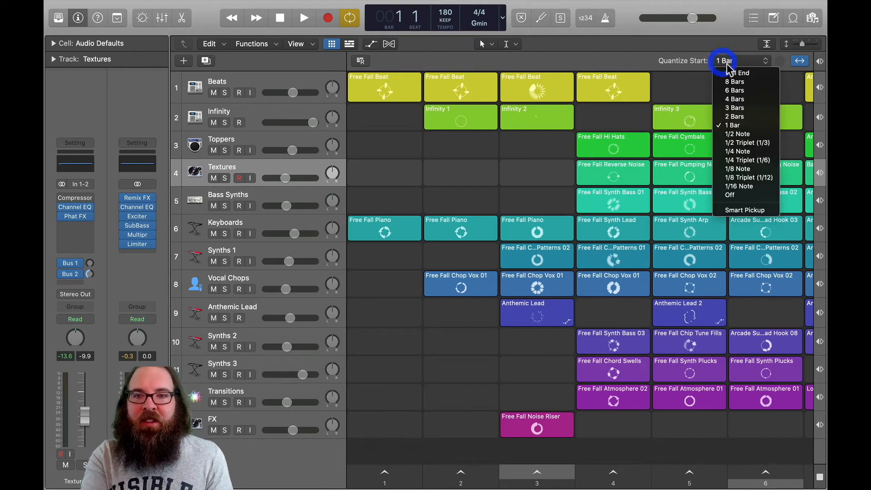
{"action": "left_click", "coordinate": [751, 117]}
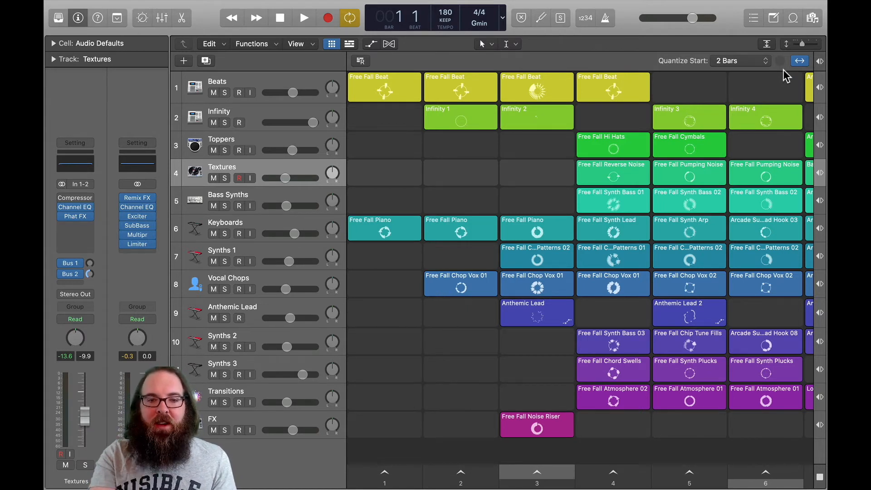
{"action": "left_click", "coordinate": [386, 472]}
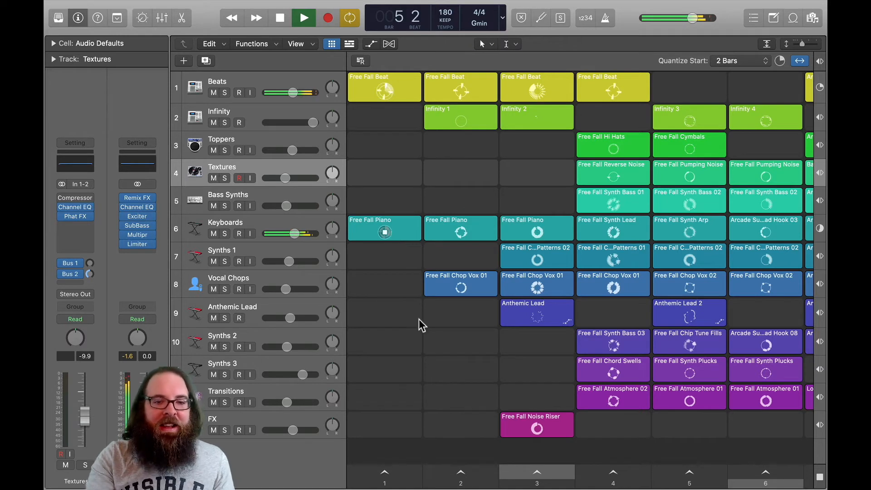
{"action": "left_click", "coordinate": [472, 475]}
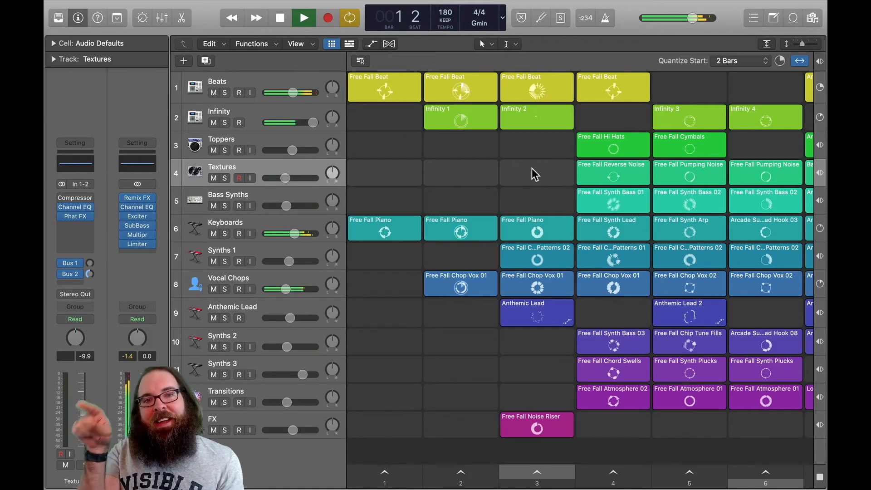
{"action": "left_click", "coordinate": [461, 92]}
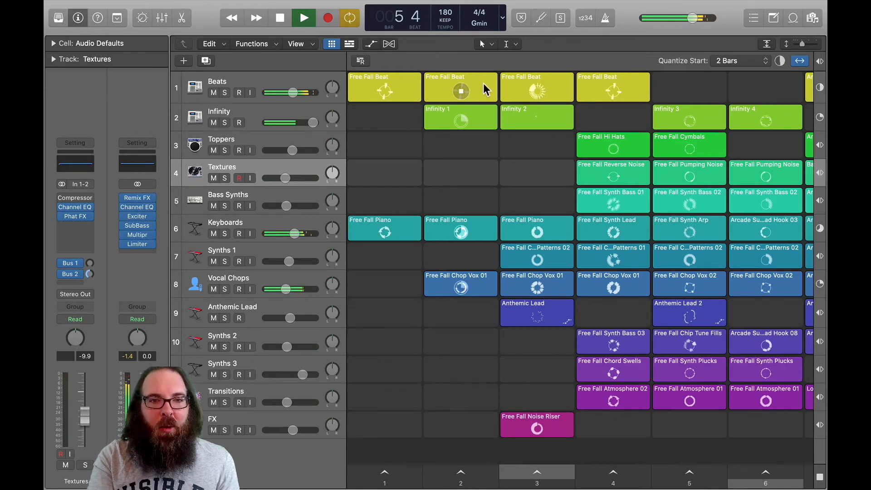
{"action": "left_click", "coordinate": [478, 121]}
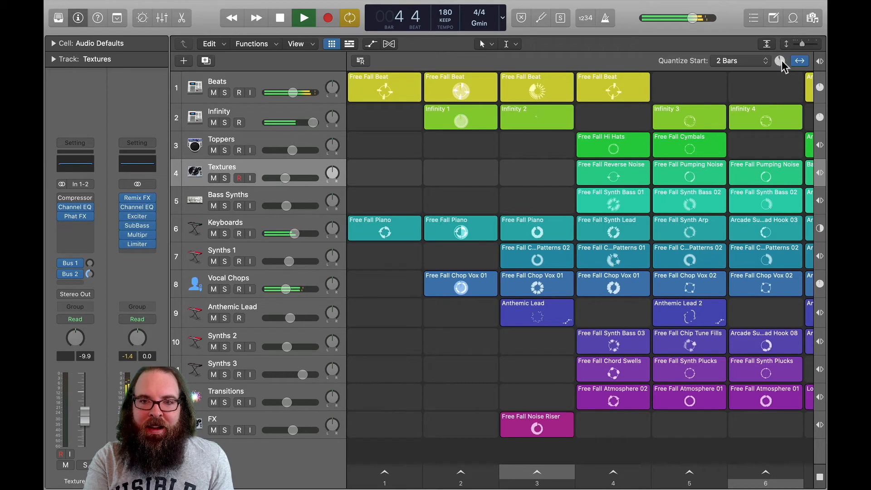
{"action": "left_click", "coordinate": [525, 471]}
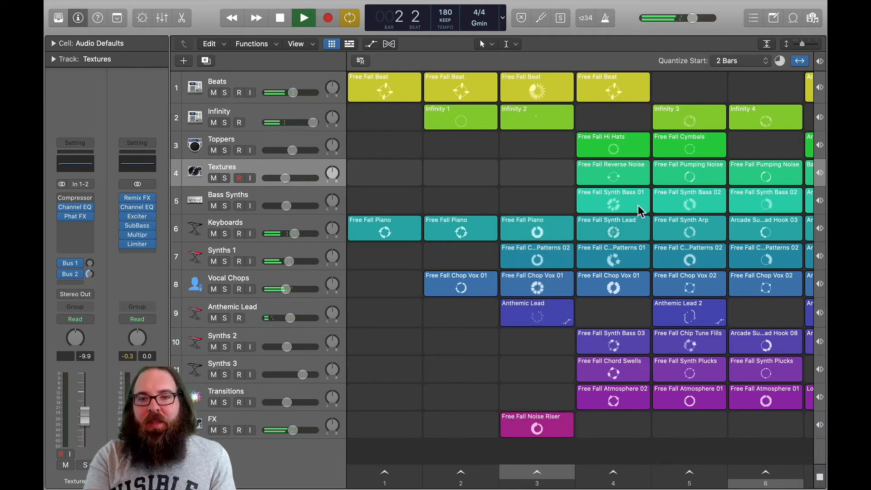
Step: Review the commands available for the Free Fall Piano cell in scene 3 and for scene 2 as a whole
{"action": "right_click", "coordinate": [541, 222]}
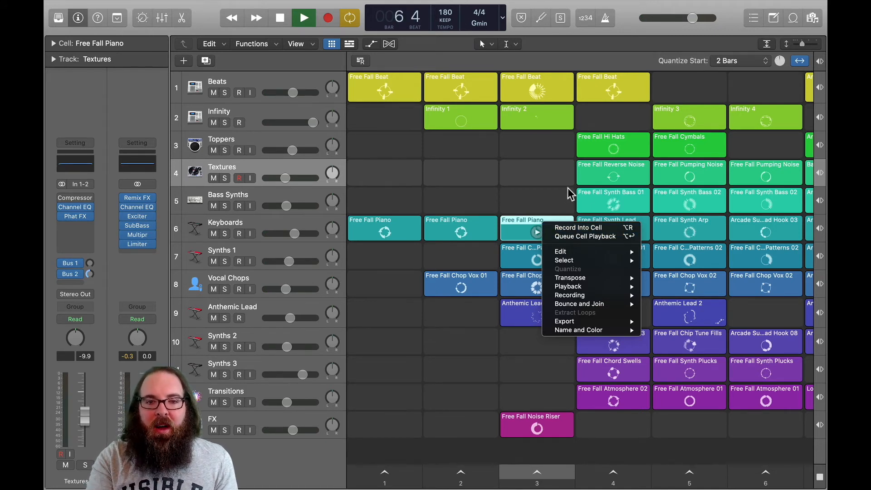
{"action": "left_click", "coordinate": [493, 154]}
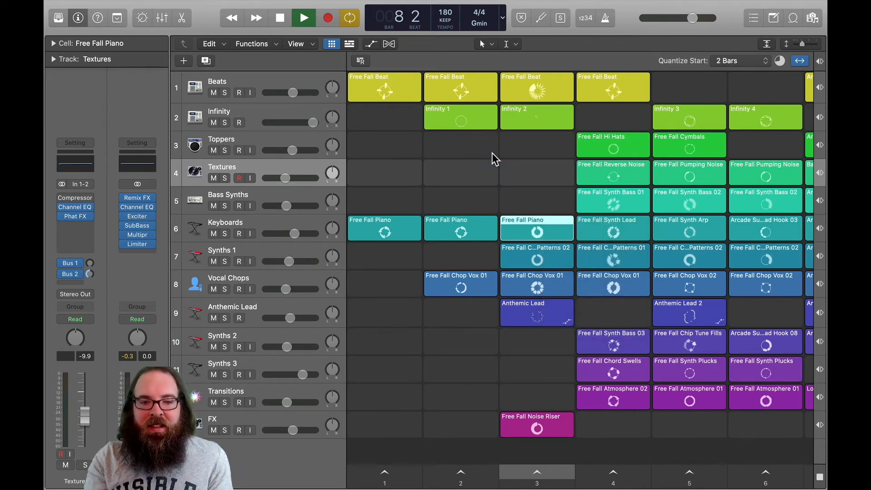
{"action": "right_click", "coordinate": [464, 472]}
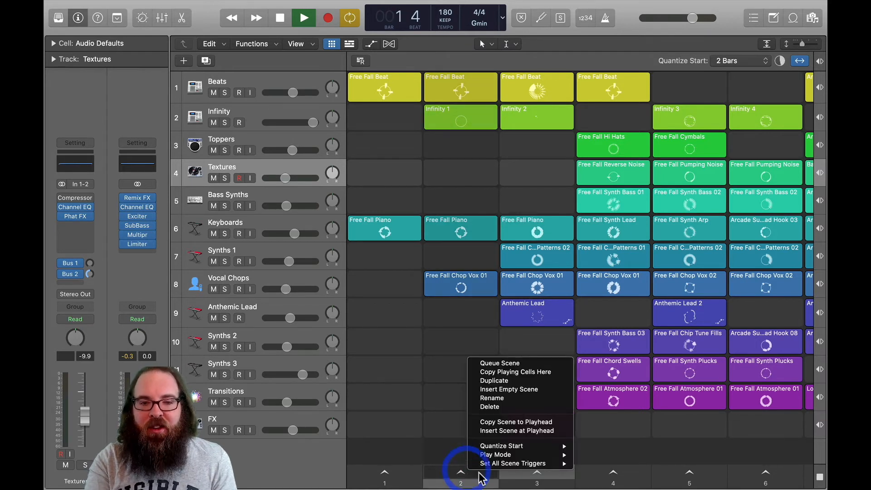
{"action": "left_click", "coordinate": [434, 374]}
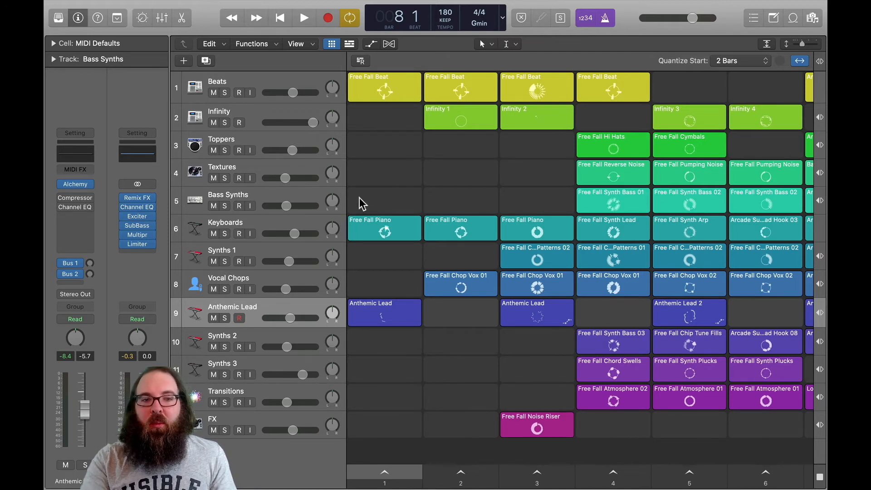
Step: Select the empty Bass Synths cell in scene 1 together with its track, and turn off the count-in and metronome
{"action": "right_click", "coordinate": [377, 200]}
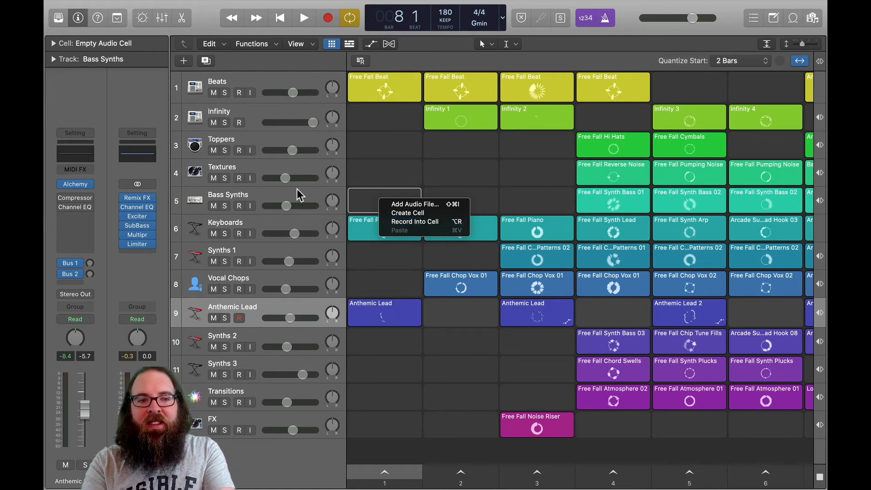
{"action": "left_click", "coordinate": [285, 193]}
{"action": "left_click", "coordinate": [255, 193]}
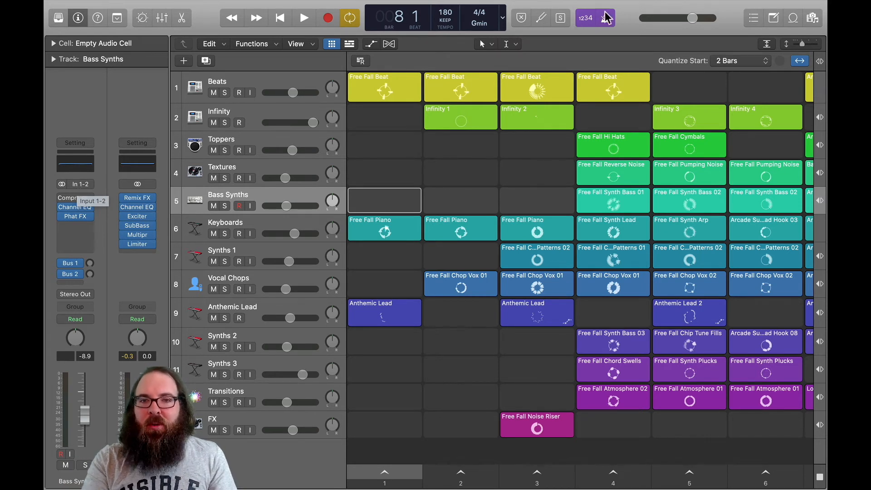
{"action": "left_click", "coordinate": [593, 19]}
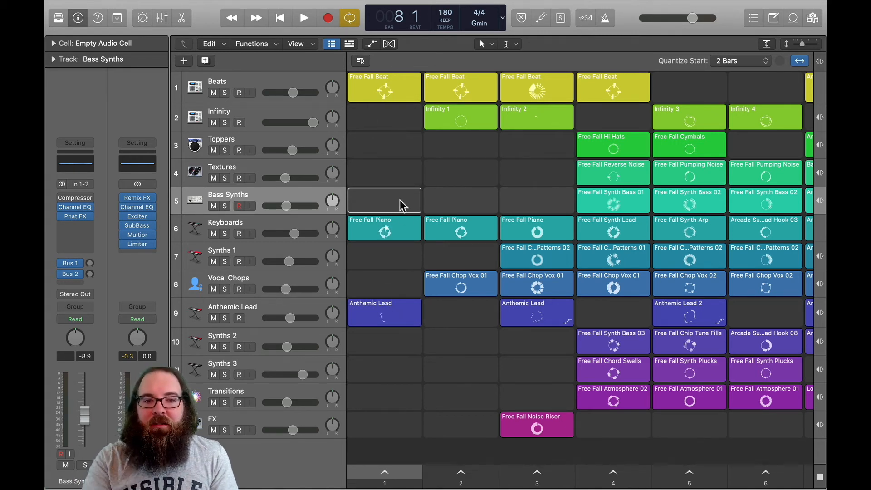
Step: Open the Free Fall Piano cell of scene 1 in the audio editor, and trim its loop to bar 2 through bar 3
{"action": "left_click", "coordinate": [403, 227]}
{"action": "double_click", "coordinate": [403, 226]}
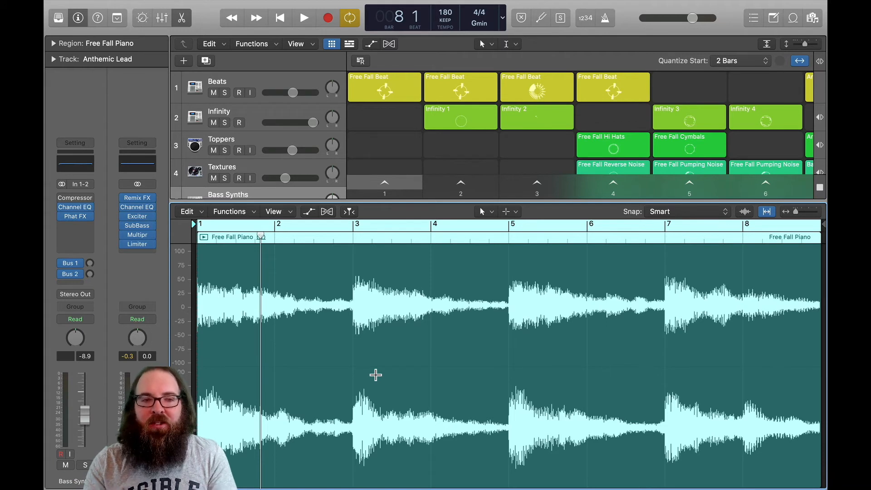
{"action": "left_click_drag", "start_coordinate": [200, 225], "coordinate": [276, 232]}
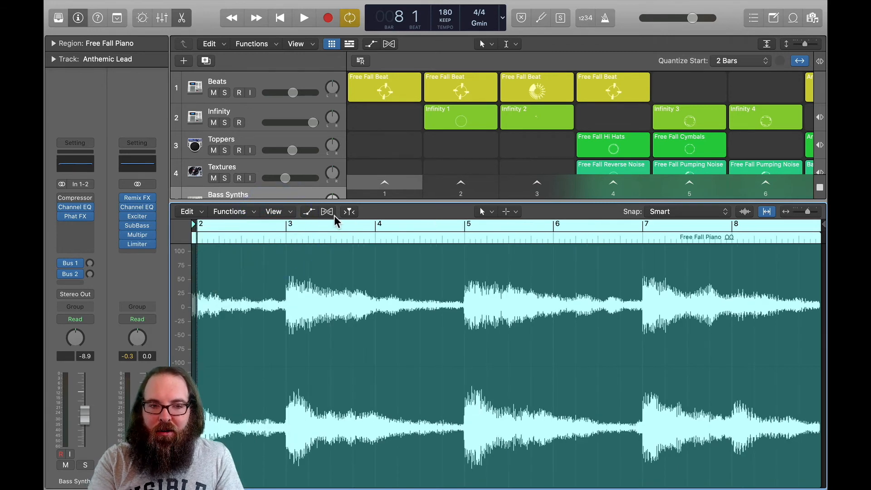
{"action": "left_click_drag", "start_coordinate": [813, 228], "coordinate": [316, 233]}
Step: Play the loop between bars 2 and 3 of the Free Fall Piano cell in the editor, and stop playback
{"action": "left_click", "coordinate": [405, 236]}
{"action": "left_click", "coordinate": [406, 255]}
{"action": "key", "text": "space"}
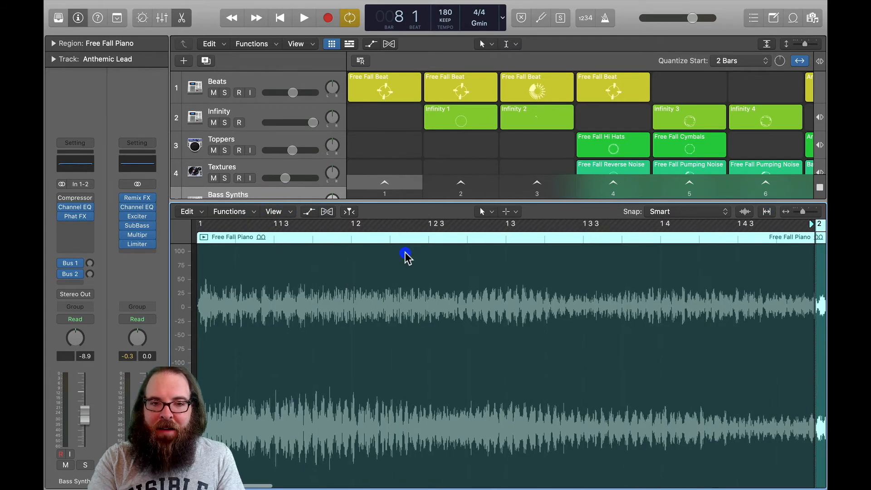
{"action": "scroll", "coordinate": [408, 301], "scroll_direction": "down", "scroll_amount": 5}
{"action": "mouse_move", "coordinate": [300, 223]}
{"action": "left_mouse_down"}
{"action": "mouse_move", "coordinate": [202, 223]}
{"action": "mouse_move", "coordinate": [305, 223]}
{"action": "left_mouse_up"}
{"action": "key", "text": "space"}
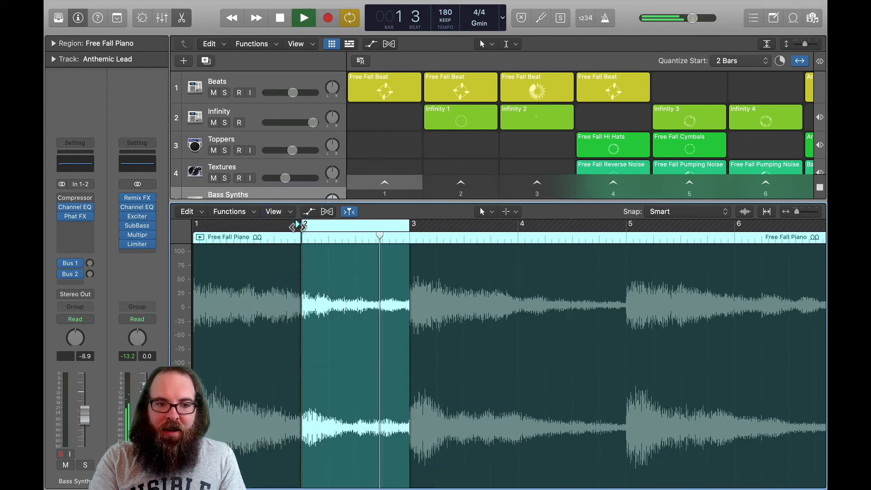
{"action": "left_click", "coordinate": [281, 18]}
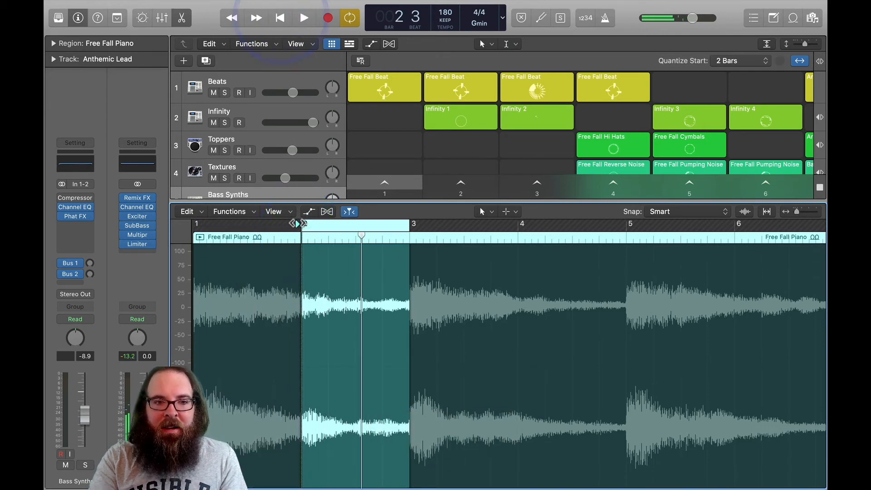
Step: Move the cell's start point back to bar 1 with the loop starting at bar 2, and play Free Fall Piano in scene 1
{"action": "left_click_drag", "start_coordinate": [300, 223], "coordinate": [198, 218]}
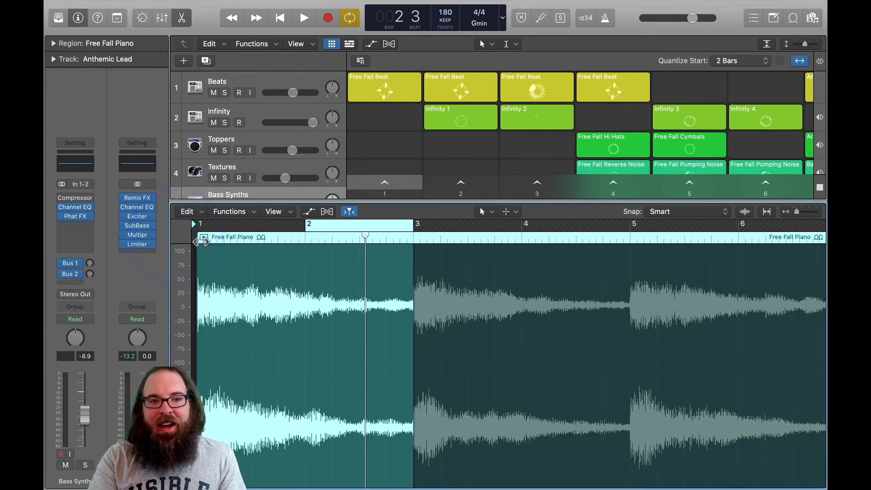
{"action": "scroll", "coordinate": [376, 143], "scroll_direction": "down", "scroll_amount": 5}
{"action": "scroll", "coordinate": [374, 142], "scroll_direction": "up", "scroll_amount": 1}
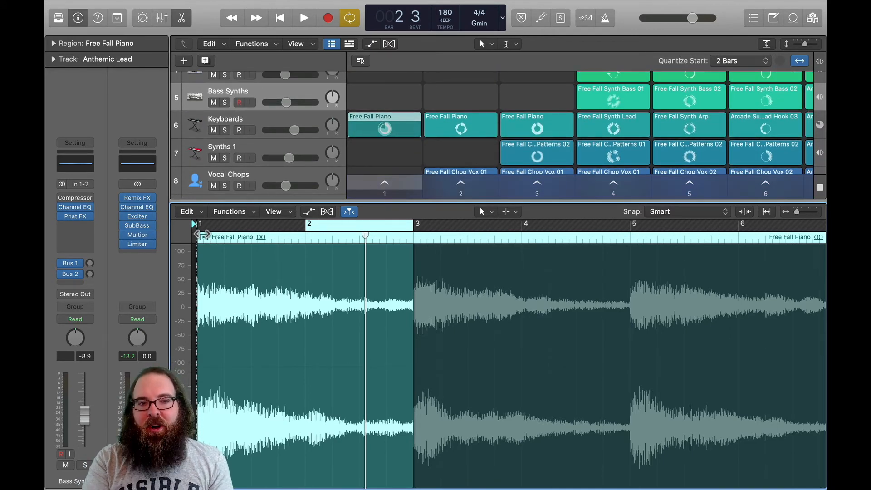
{"action": "left_click", "coordinate": [387, 128]}
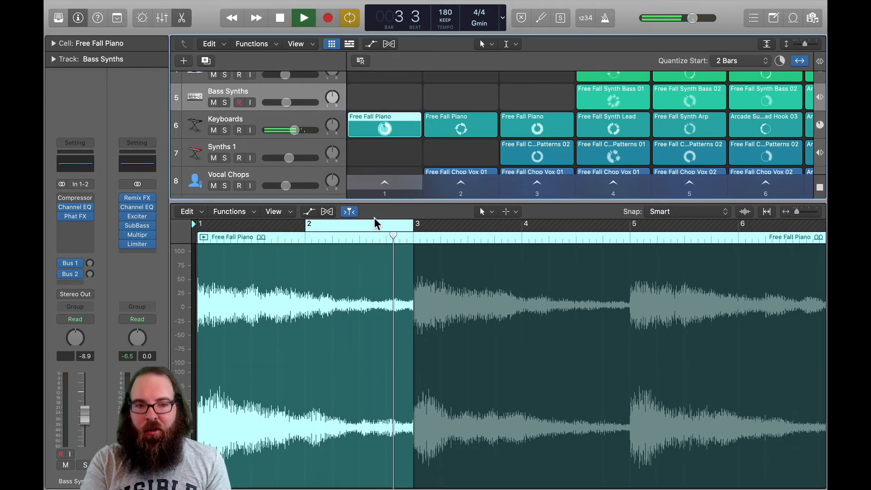
Step: Stop the Free Fall Piano playback and undo the edits to the cell's start point and loop range
{"action": "left_click", "coordinate": [387, 128]}
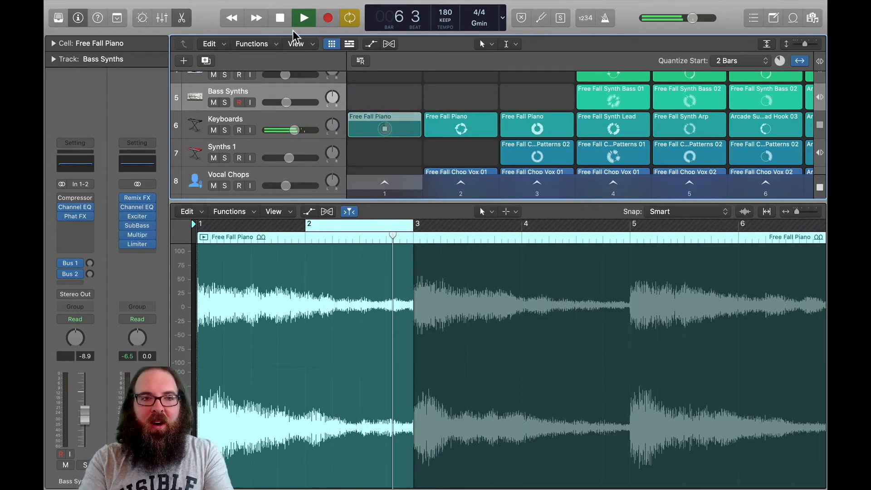
{"action": "left_click", "coordinate": [280, 18]}
{"action": "left_click", "coordinate": [280, 18]}
{"action": "key", "text": "ctrl+z"}
{"action": "key", "text": "ctrl+z"}
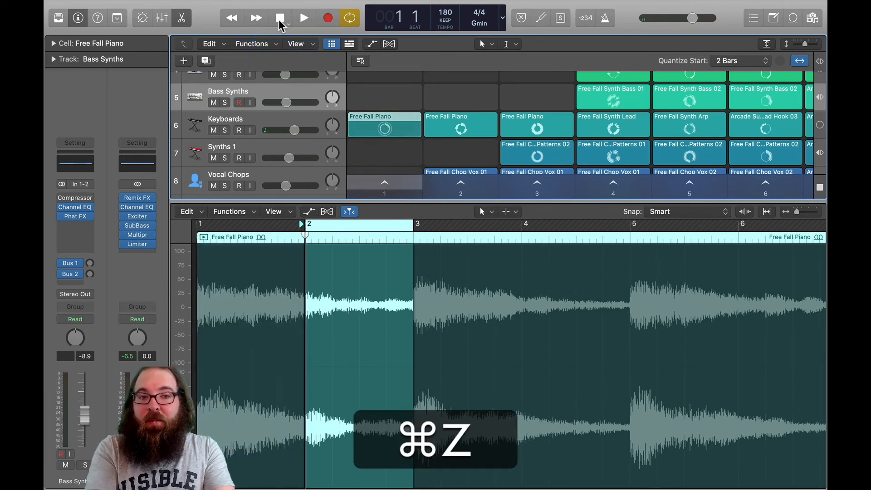
{"action": "key", "text": "super+z"}
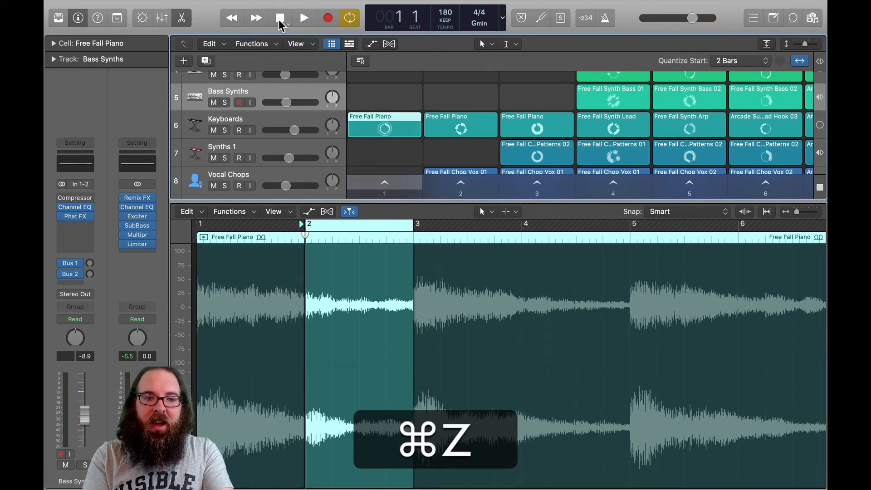
{"action": "key", "text": "super+z"}
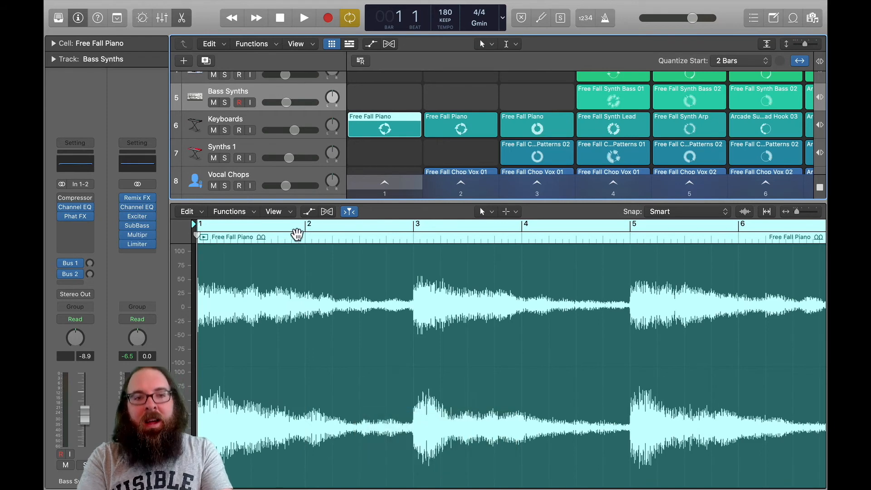
Step: Close the audio editor and delete the Anthemic Lead cell from scene 1
{"action": "key", "text": "e"}
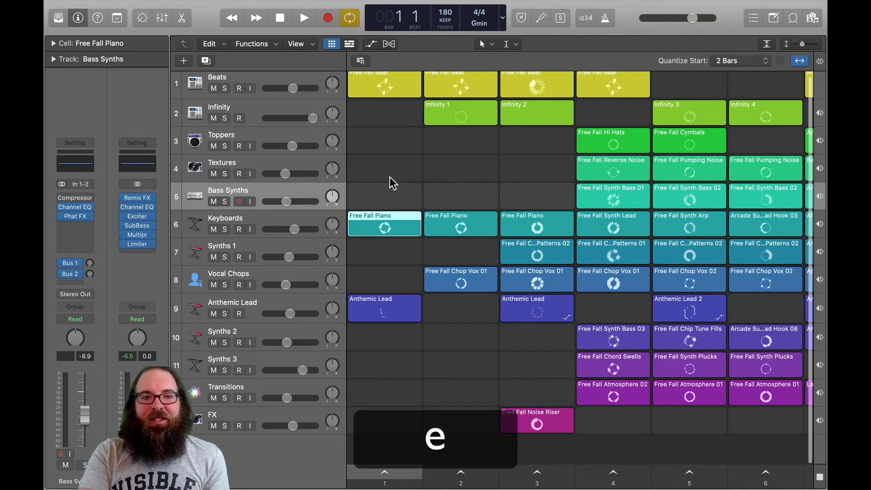
{"action": "left_click", "coordinate": [392, 311]}
{"action": "key", "text": "BackSpace"}
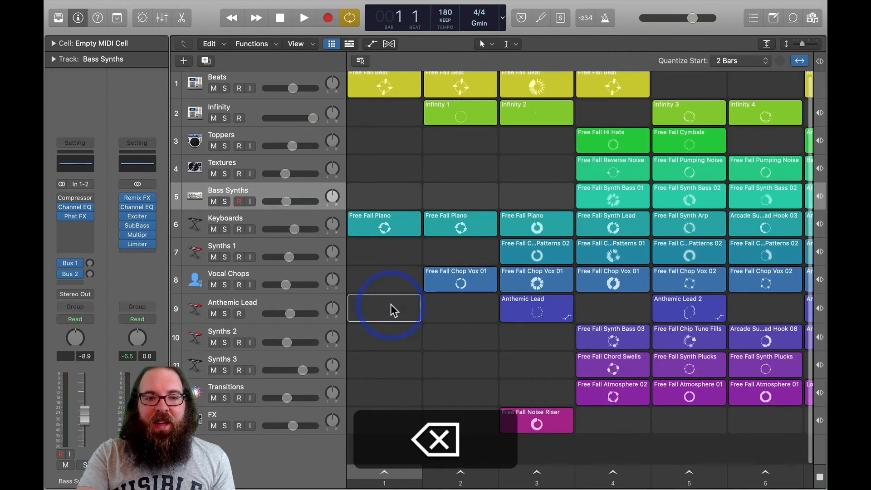
Step: Create an empty MIDI cell on the Anthemic Lead track in scene 1 and open it in the Piano Roll
{"action": "right_click", "coordinate": [384, 306]}
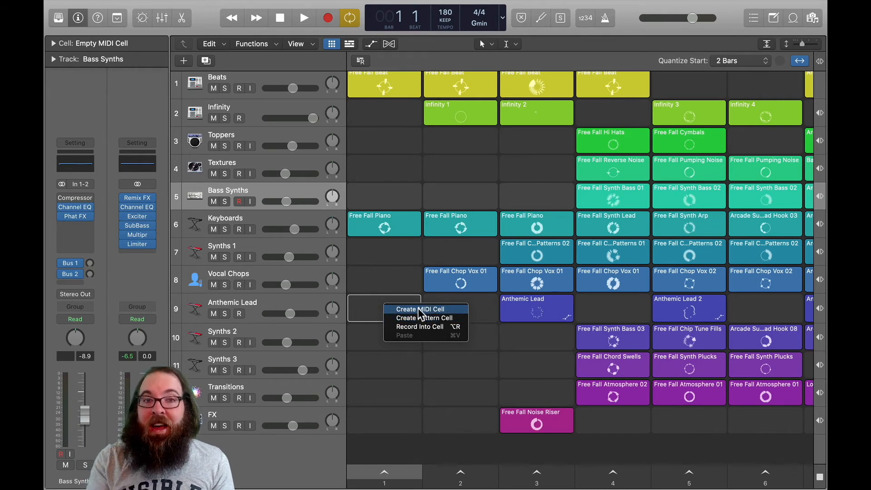
{"action": "left_click", "coordinate": [420, 310]}
{"action": "left_click", "coordinate": [398, 305]}
{"action": "key", "text": "e"}
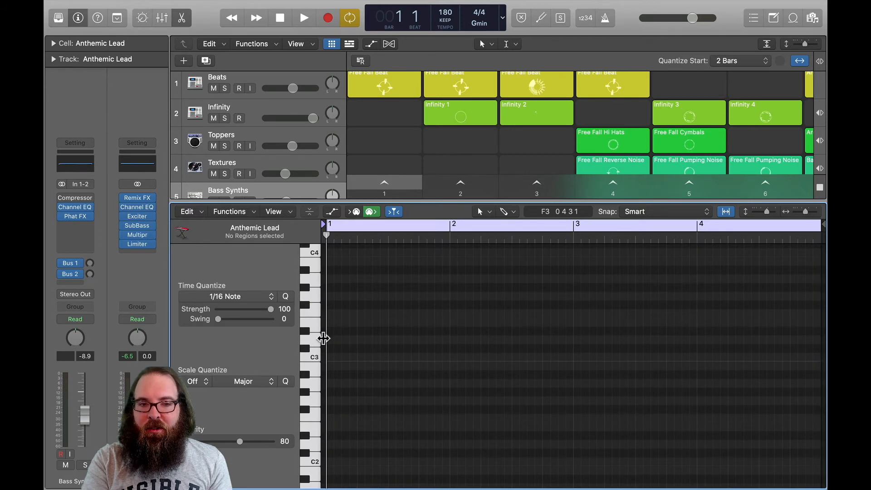
Step: Close the Piano Roll and delete the empty MIDI cell from the Anthemic Lead track
{"action": "key", "text": "e"}
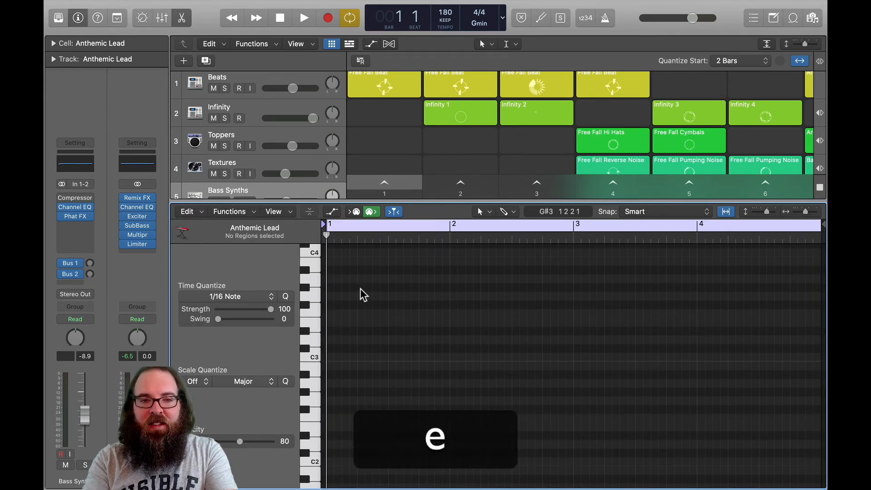
{"action": "key", "text": "e"}
{"action": "key", "text": "BackSpace"}
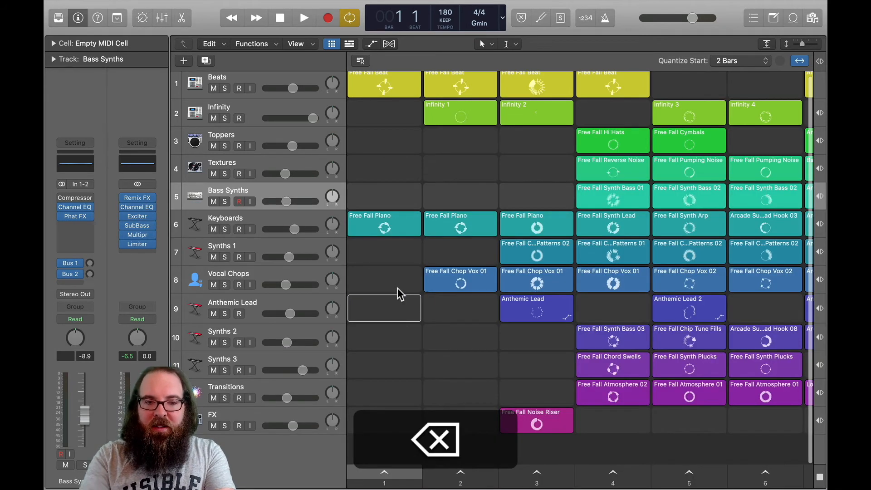
Step: Create a pattern cell on the Anthemic Lead track in scene 1 and open it in the Step Sequencer
{"action": "right_click", "coordinate": [398, 317]}
{"action": "left_click", "coordinate": [416, 328]}
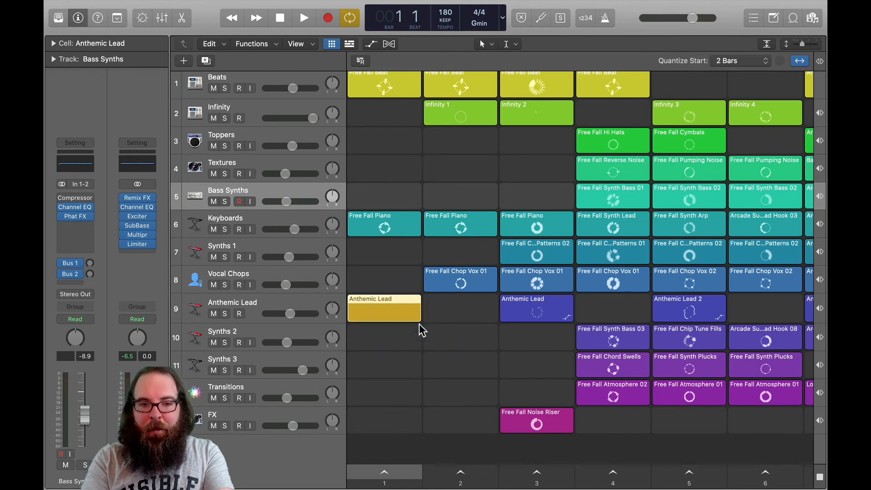
{"action": "left_click", "coordinate": [382, 311]}
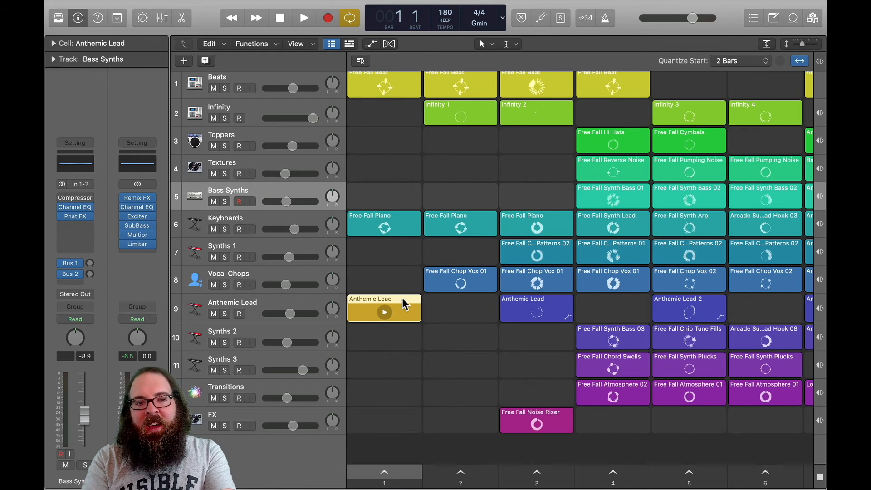
{"action": "double_click", "coordinate": [390, 300]}
Step: Turn on steps 1 and 6 of the G3 row and steps 3 and 10 of the F3 row, and close the Step Sequencer
{"action": "left_click", "coordinate": [369, 256]}
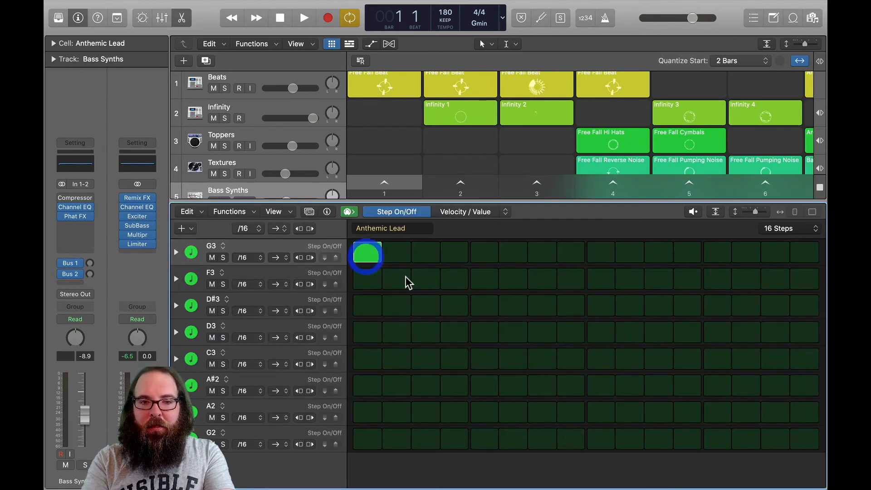
{"action": "left_click", "coordinate": [422, 278]}
{"action": "left_click", "coordinate": [518, 253]}
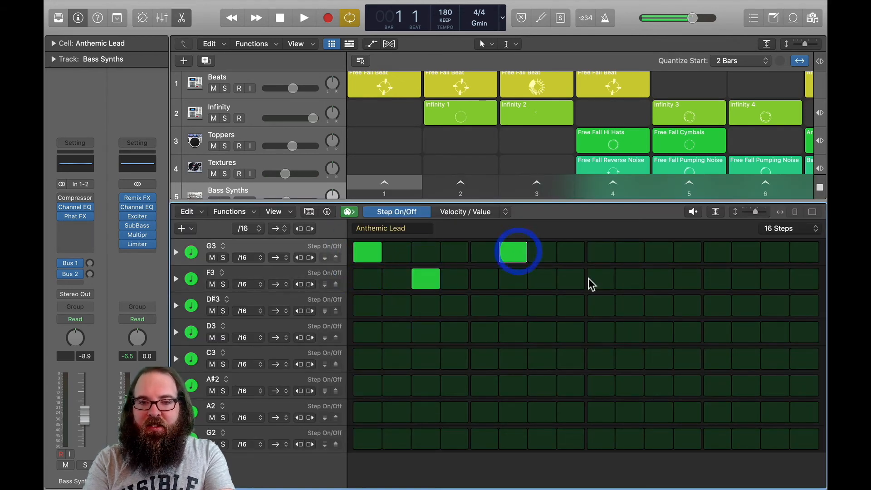
{"action": "left_click", "coordinate": [626, 279]}
{"action": "key", "text": "e"}
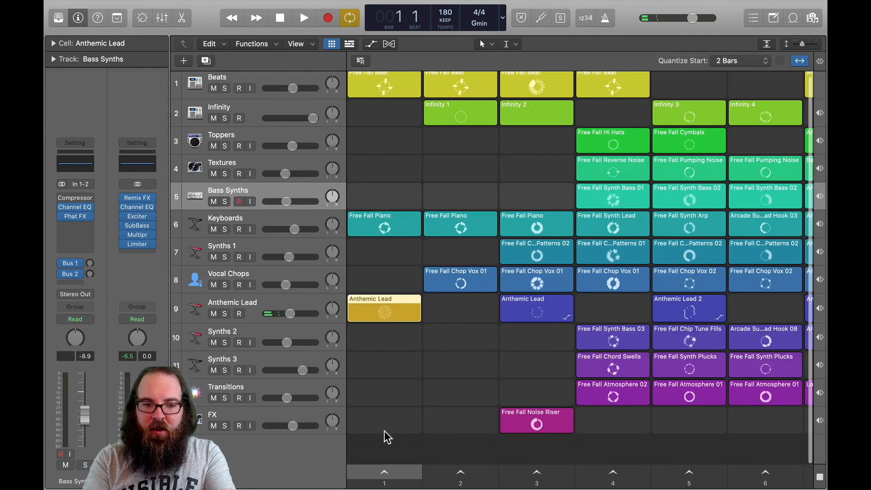
Step: Play scene 1 with the new Anthemic Lead pattern, stop playback, and delete the pattern cell
{"action": "left_click", "coordinate": [383, 474]}
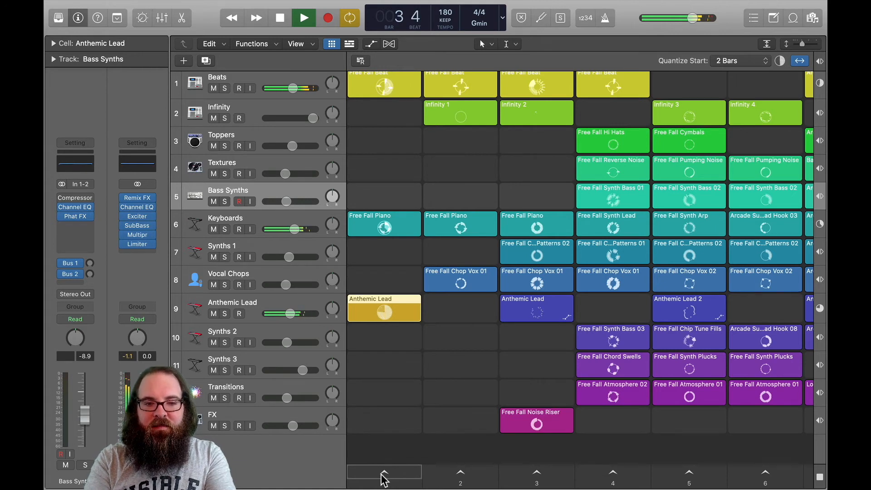
{"action": "left_click", "coordinate": [281, 19]}
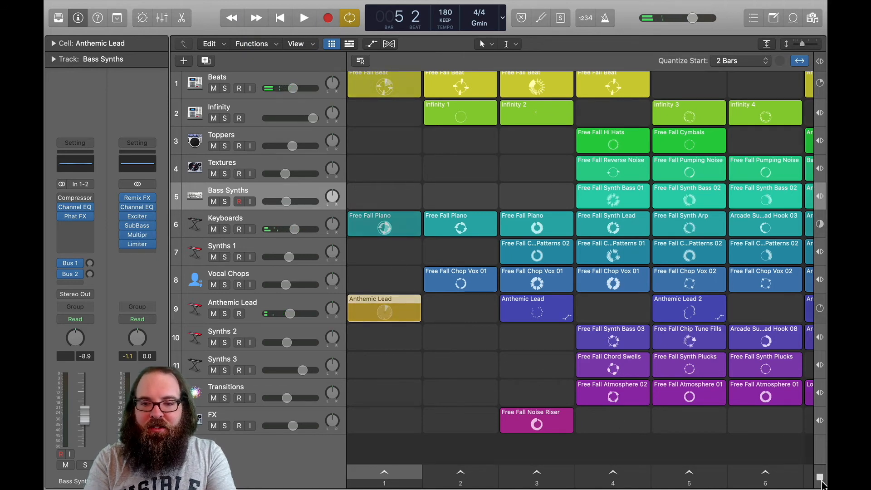
{"action": "left_click", "coordinate": [403, 303]}
{"action": "key", "text": "BackSpace"}
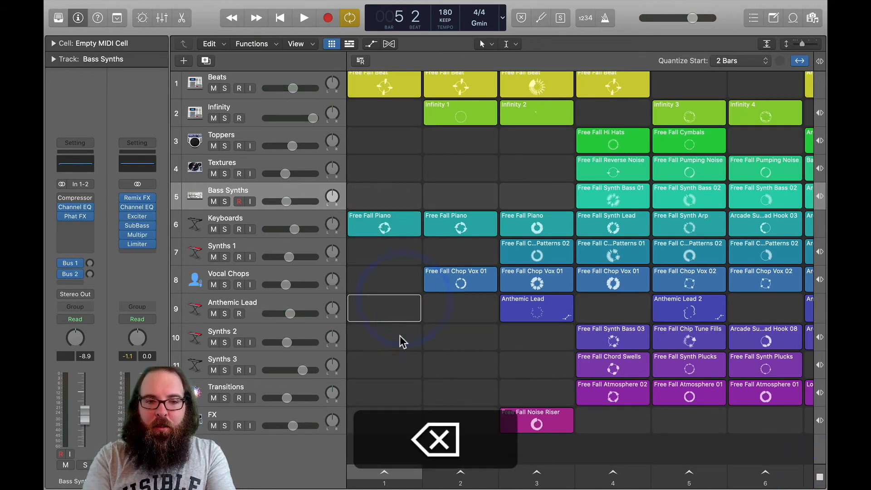
Step: Review the empty Anthemic Lead cell's creation and recording options, and briefly show the Musical Typing keyboard
{"action": "right_click", "coordinate": [385, 304]}
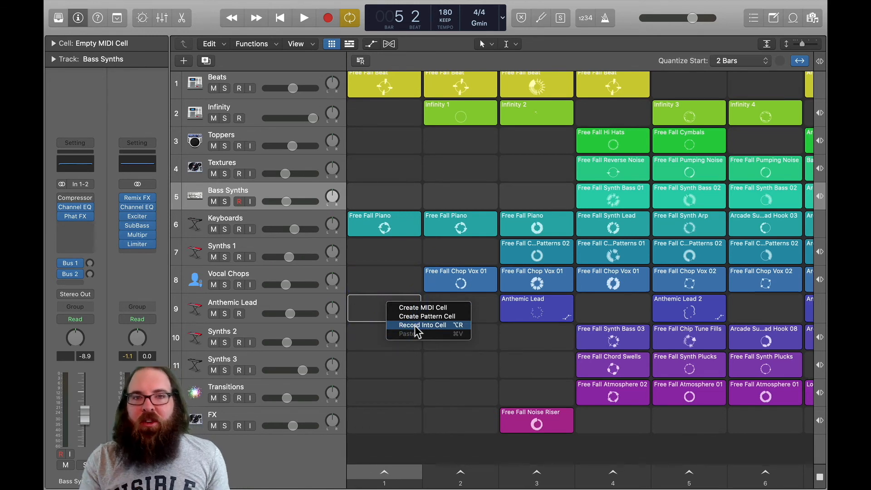
{"action": "key", "text": "super+k"}
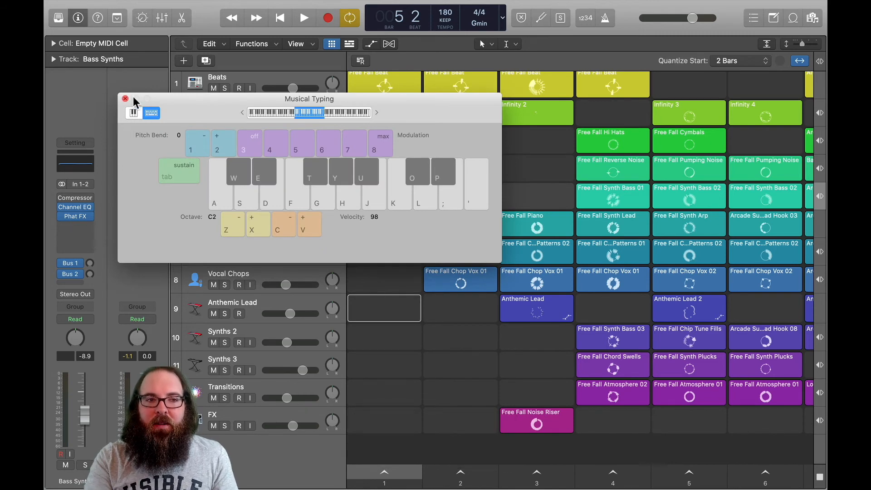
{"action": "left_click", "coordinate": [126, 98]}
Step: Examine the notes and loop range of scene 3's Anthemic Lead cell in the Piano Roll, and close the editor
{"action": "left_click", "coordinate": [525, 297]}
{"action": "double_click", "coordinate": [537, 305]}
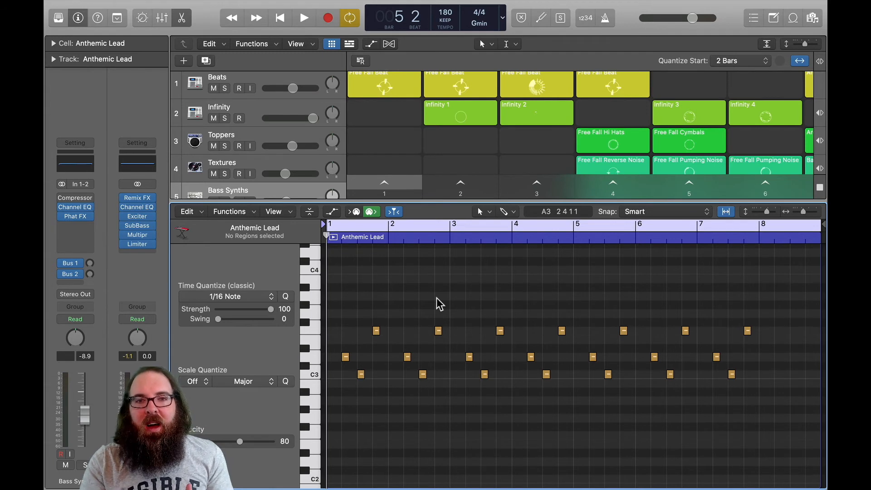
{"action": "mouse_move", "coordinate": [331, 223]}
{"action": "left_mouse_down"}
{"action": "mouse_move", "coordinate": [394, 223]}
{"action": "mouse_move", "coordinate": [331, 224]}
{"action": "left_mouse_up"}
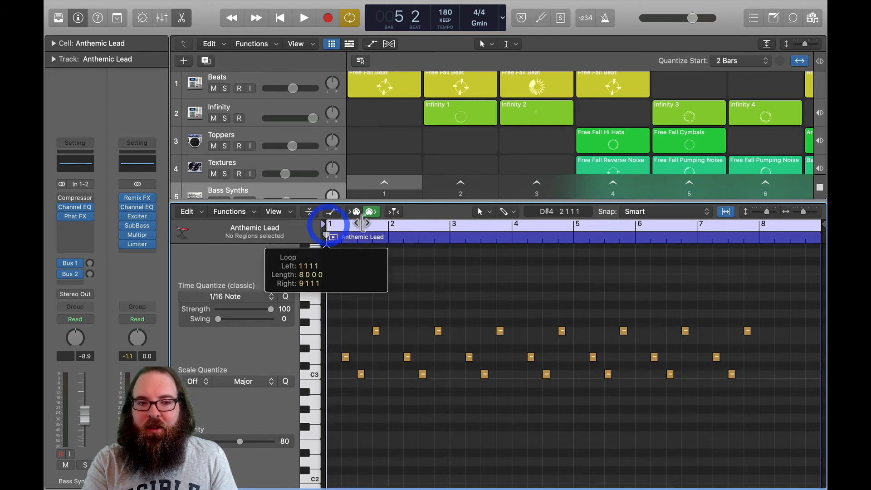
{"action": "key", "text": "e"}
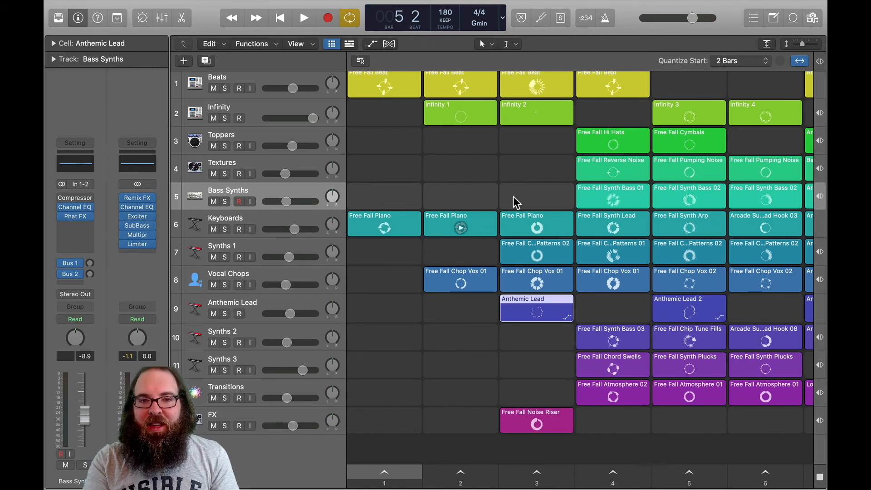
Step: Show the Tracks area beside the Live Loops grid and turn off its cycle range
{"action": "scroll", "coordinate": [496, 175], "scroll_direction": "up", "scroll_amount": 1}
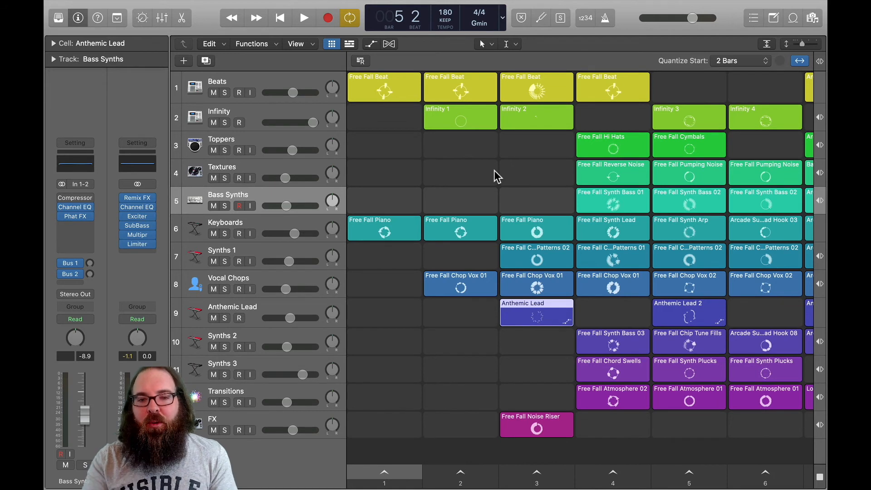
{"action": "left_click", "coordinate": [350, 44]}
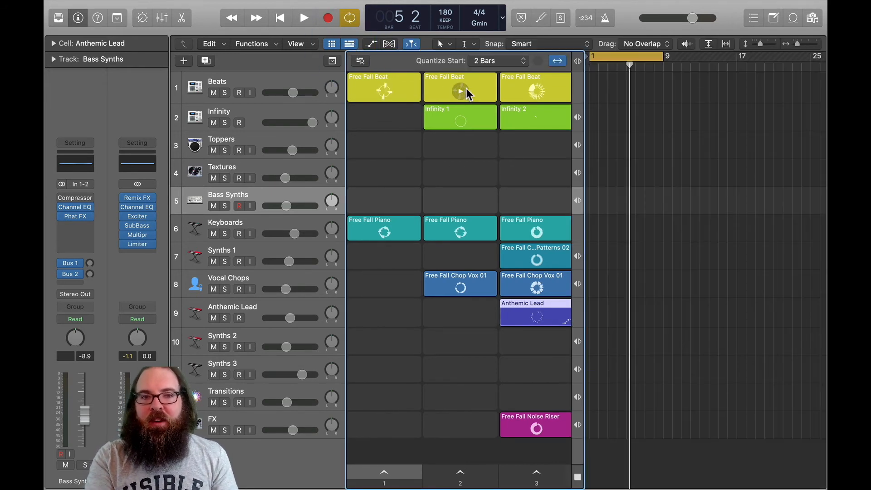
{"action": "left_click", "coordinate": [632, 52]}
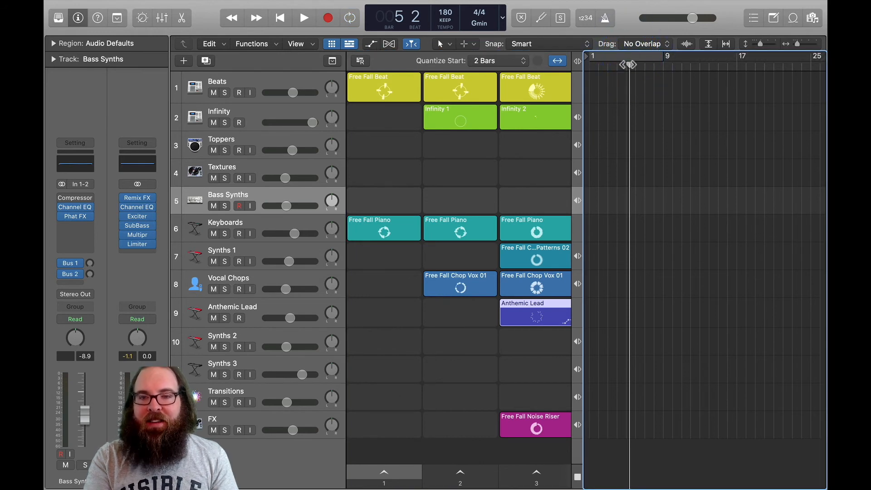
Step: Return the playhead to bar 1, then turn on the count-in and enable Live Loops performance recording
{"action": "left_click", "coordinate": [280, 17]}
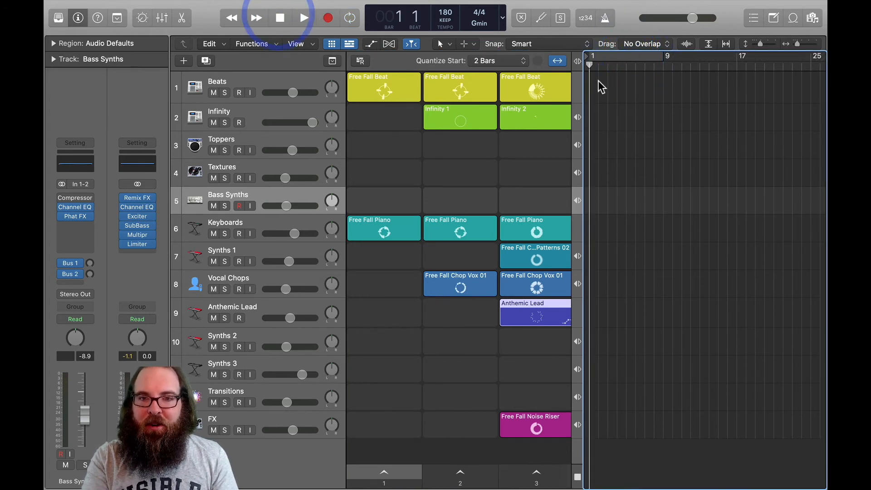
{"action": "left_click", "coordinate": [586, 18]}
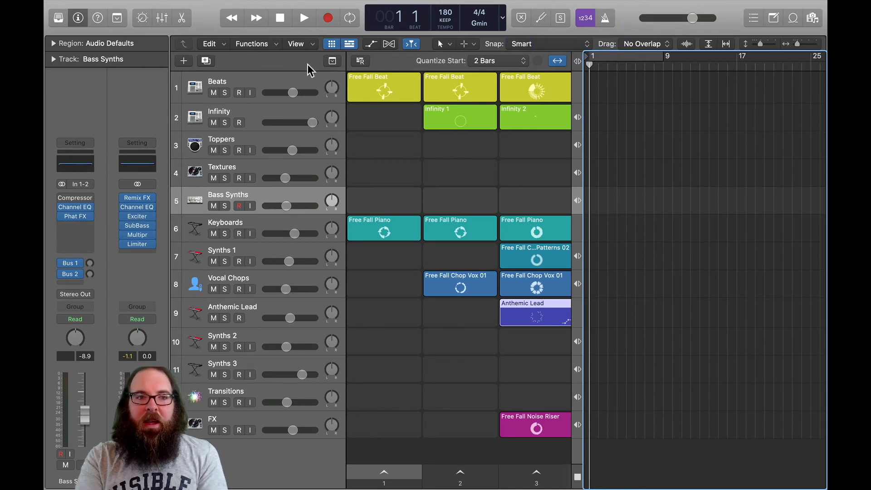
{"action": "left_click", "coordinate": [361, 61]}
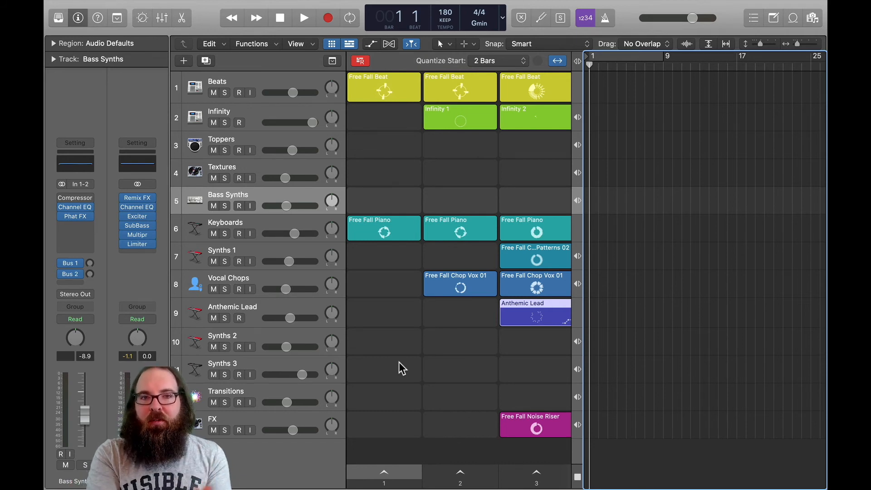
Step: Start recording the Live Loops performance with scene 1, and trigger scene 2 to follow it
{"action": "key", "text": "r"}
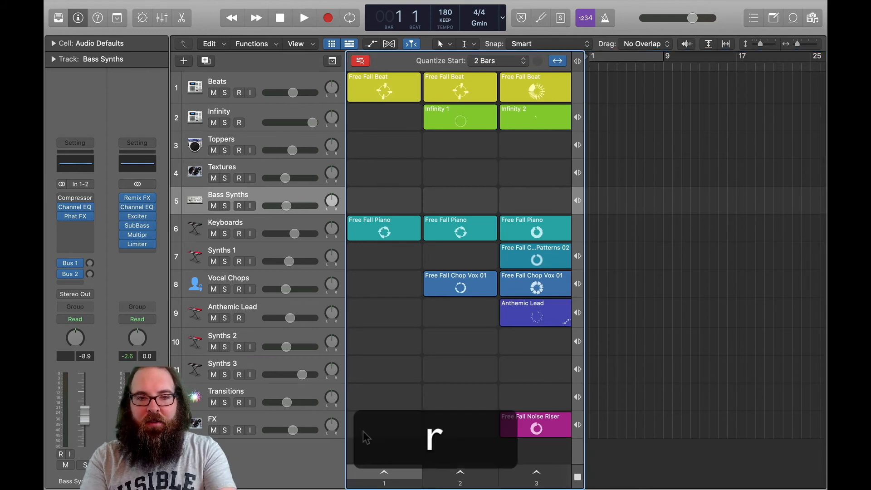
{"action": "left_click", "coordinate": [381, 472]}
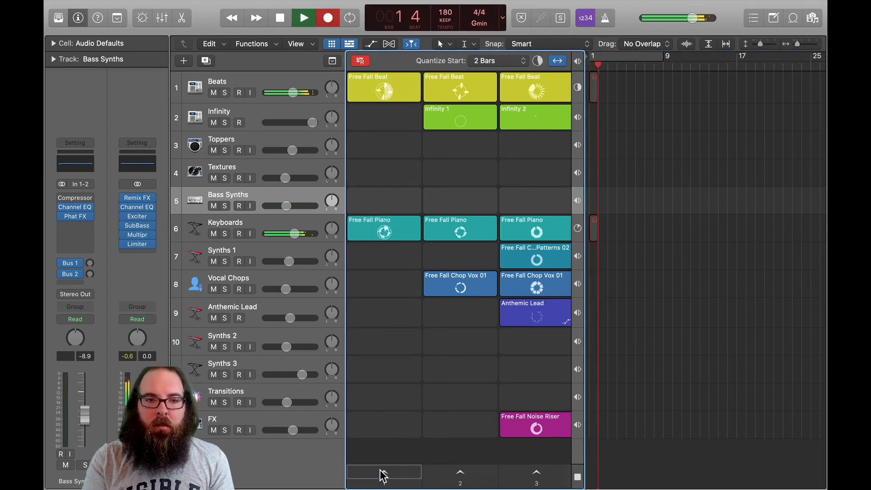
{"action": "left_click", "coordinate": [461, 475]}
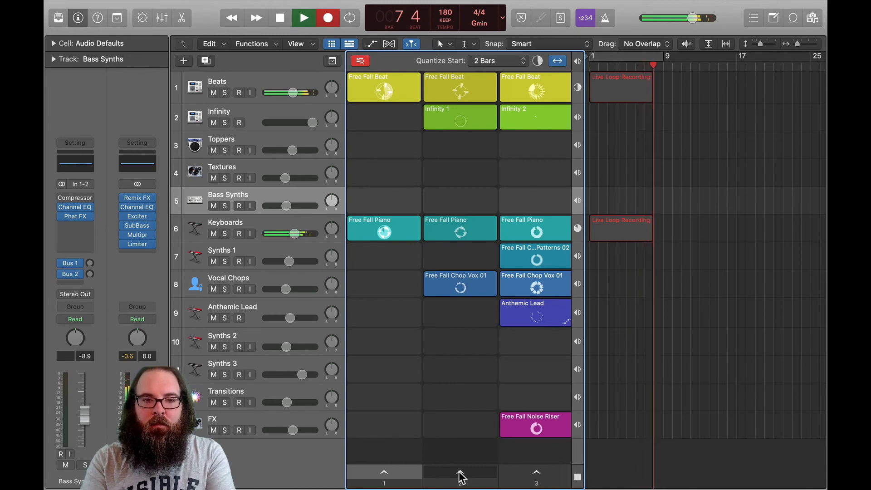
{"action": "left_click", "coordinate": [460, 474]}
Step: Select scene 3's Free Fall Piano, scene 4's Chord Patterns 01, and scene 5's Chip Tune Fills and Synth Plucks cells, and trigger them together
{"action": "scroll", "coordinate": [447, 416], "scroll_direction": "right", "scroll_amount": 2}
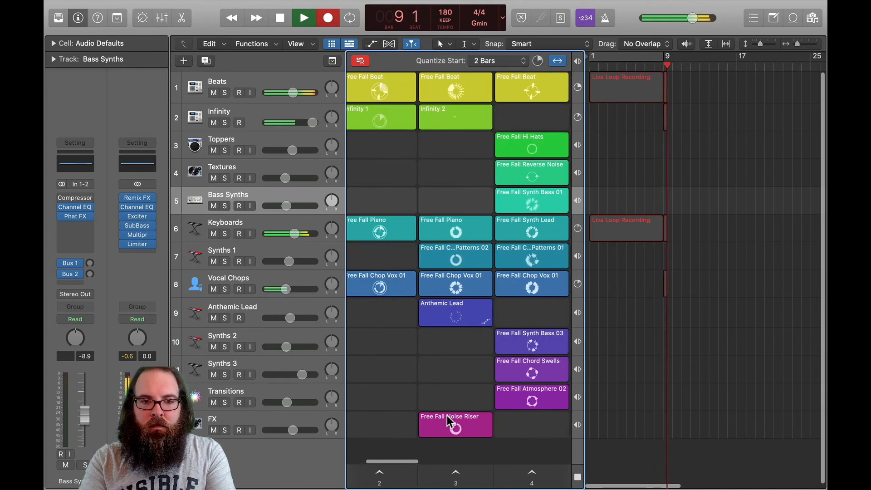
{"action": "left_click", "coordinate": [469, 222]}
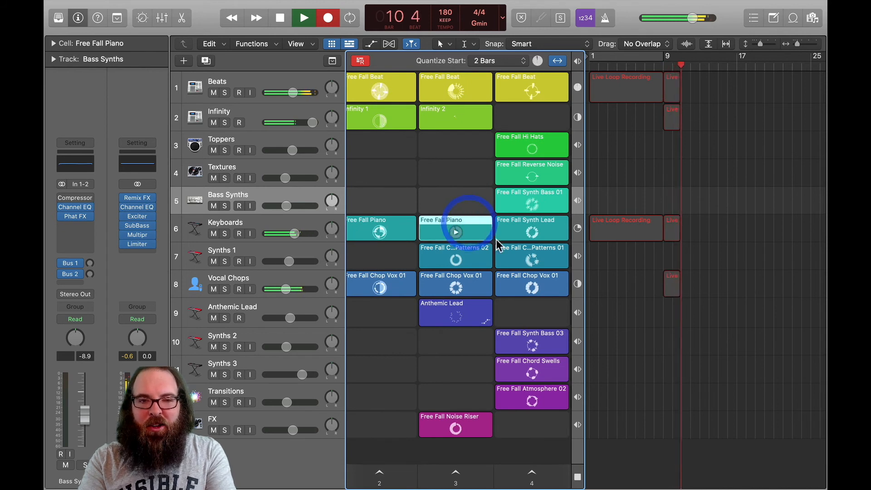
{"action": "left_click", "coordinate": [516, 252], "text": "shift"}
{"action": "scroll", "coordinate": [536, 296], "scroll_direction": "right", "scroll_amount": 1}
{"action": "scroll", "coordinate": [537, 296], "scroll_direction": "right", "scroll_amount": 1}
{"action": "left_click", "coordinate": [545, 338], "text": "shift"}
{"action": "left_click", "coordinate": [549, 366], "text": "shift"}
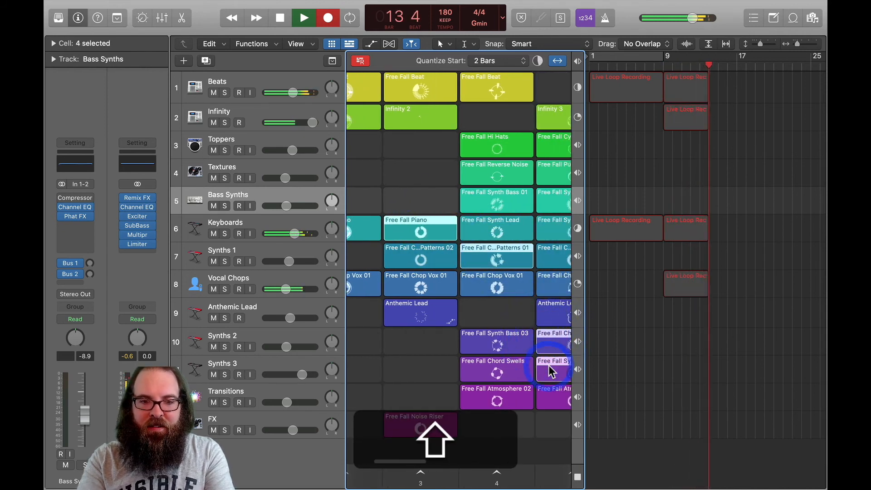
{"action": "key", "text": "alt+Return"}
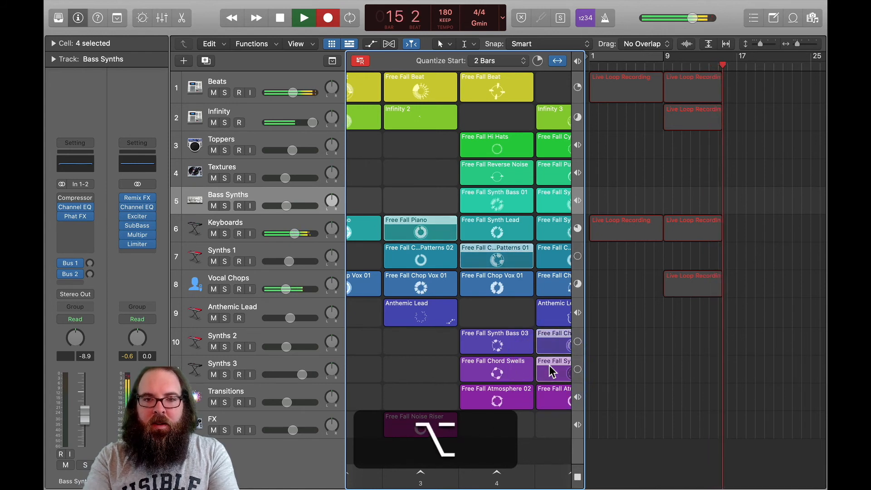
{"action": "key", "text": "Return"}
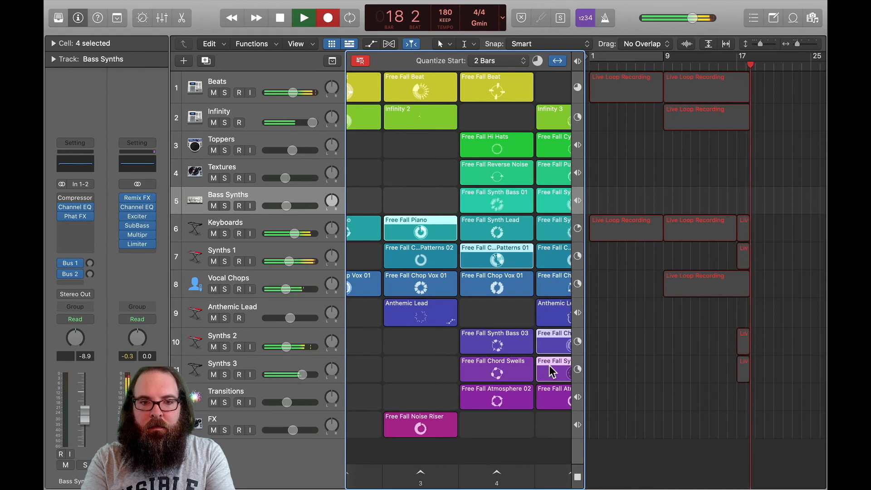
Step: Select scene 3's Free Fall Noise Riser cell on the FX track, queue it, and start it during the performance recording
{"action": "scroll", "coordinate": [549, 365], "scroll_direction": "down", "scroll_amount": 1}
{"action": "scroll", "coordinate": [549, 366], "scroll_direction": "right", "scroll_amount": 1}
{"action": "scroll", "coordinate": [550, 366], "scroll_direction": "right", "scroll_amount": 1}
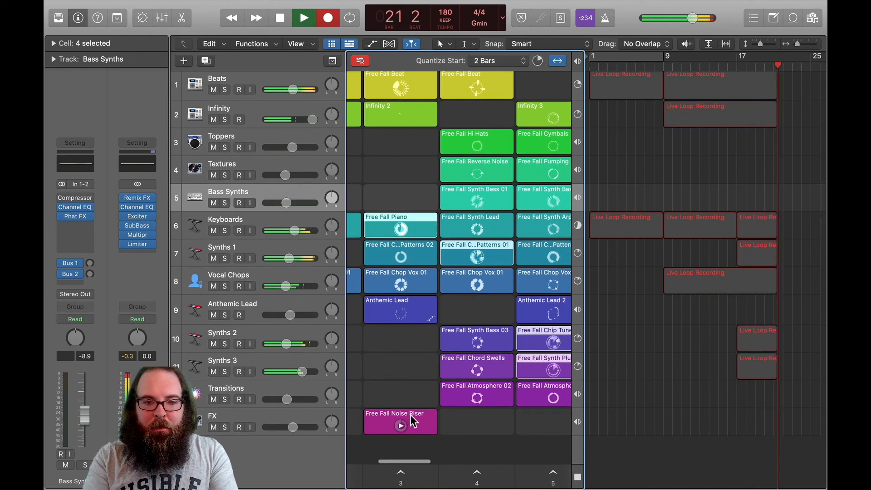
{"action": "left_click", "coordinate": [408, 420]}
{"action": "key", "text": "alt+Return"}
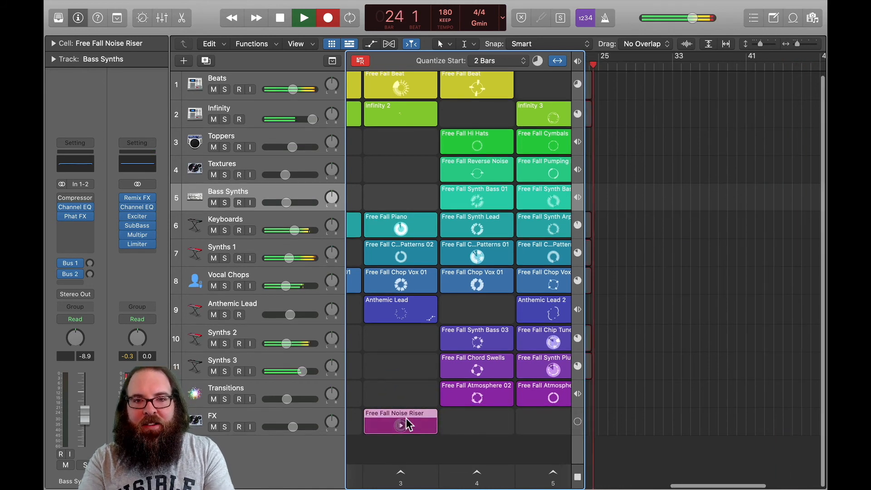
{"action": "key", "text": "Return"}
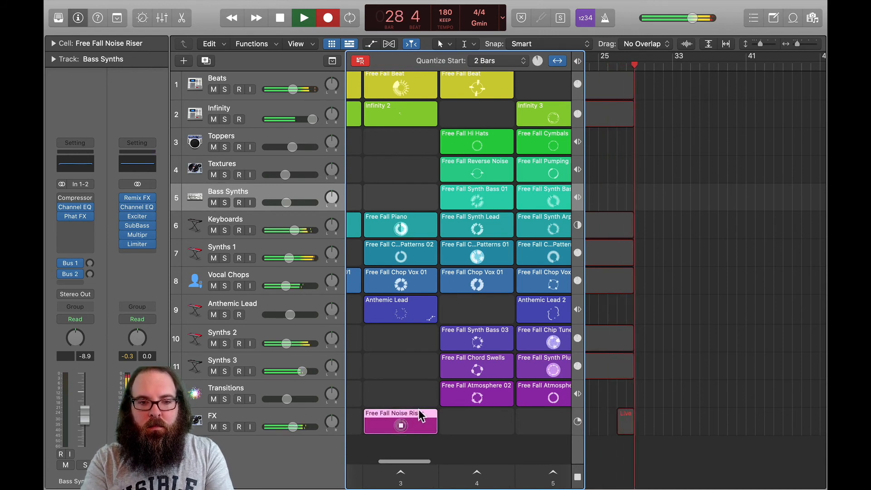
Step: Trigger scene 7 as the next section of the performance recording
{"action": "scroll", "coordinate": [420, 416], "scroll_direction": "right", "scroll_amount": 3}
{"action": "scroll", "coordinate": [574, 423], "scroll_direction": "right", "scroll_amount": 3}
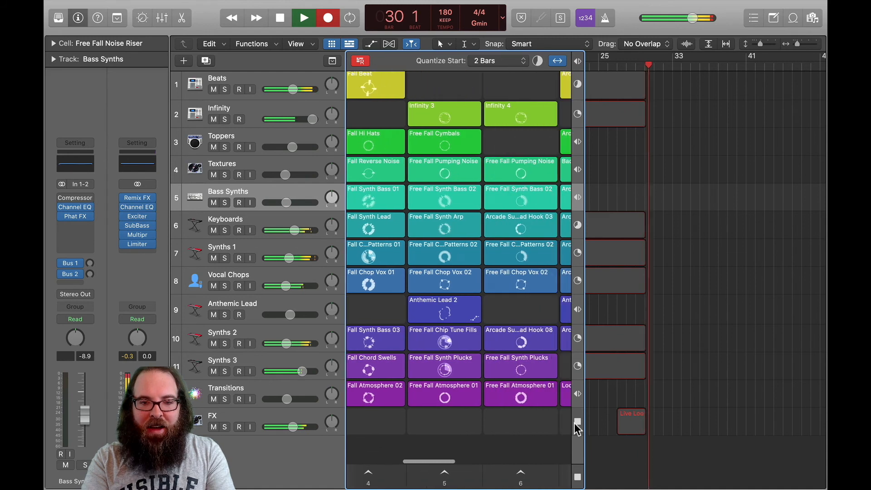
{"action": "scroll", "coordinate": [507, 424], "scroll_direction": "right", "scroll_amount": 8}
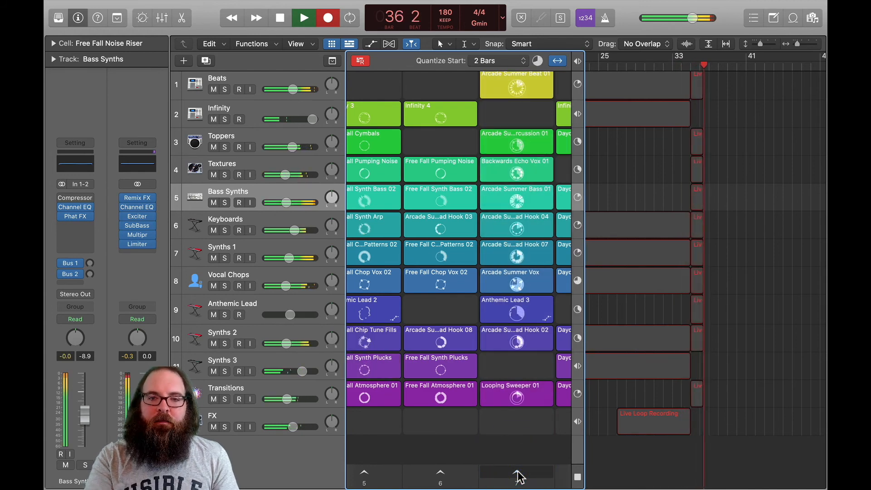
Step: Trigger scene 11 as the performance's closing section, and stop the recording
{"action": "scroll", "coordinate": [519, 476], "scroll_direction": "right", "scroll_amount": 1}
{"action": "scroll", "coordinate": [519, 476], "scroll_direction": "right", "scroll_amount": 5}
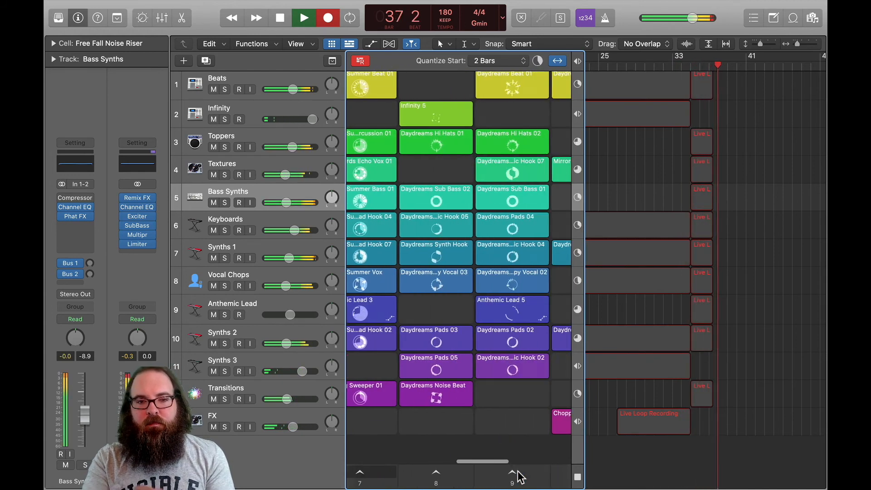
{"action": "scroll", "coordinate": [519, 472], "scroll_direction": "right", "scroll_amount": 2}
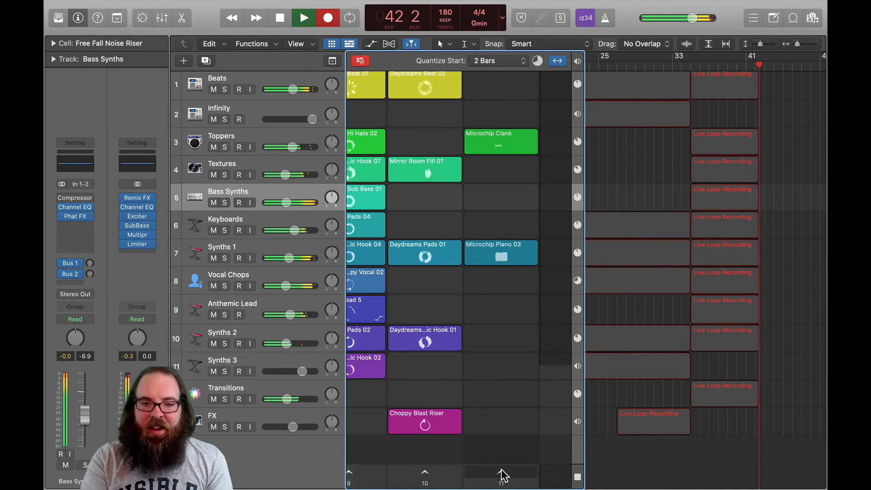
{"action": "left_click", "coordinate": [502, 474]}
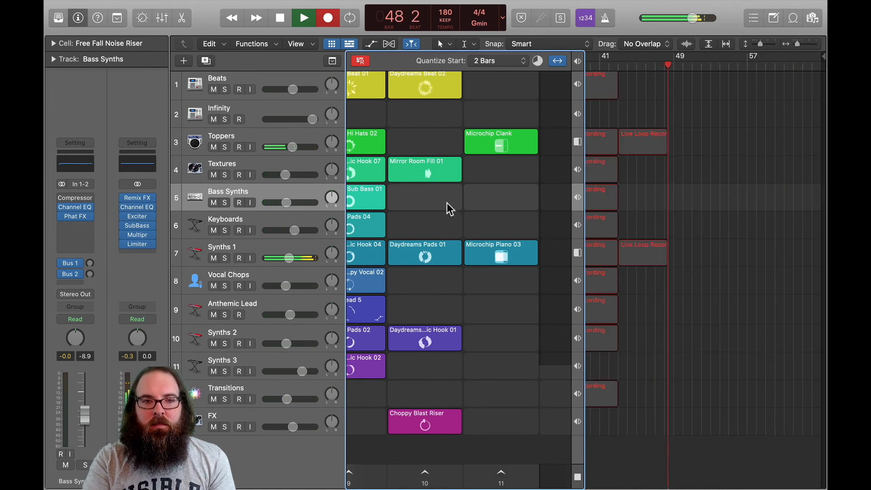
{"action": "left_click", "coordinate": [278, 21]}
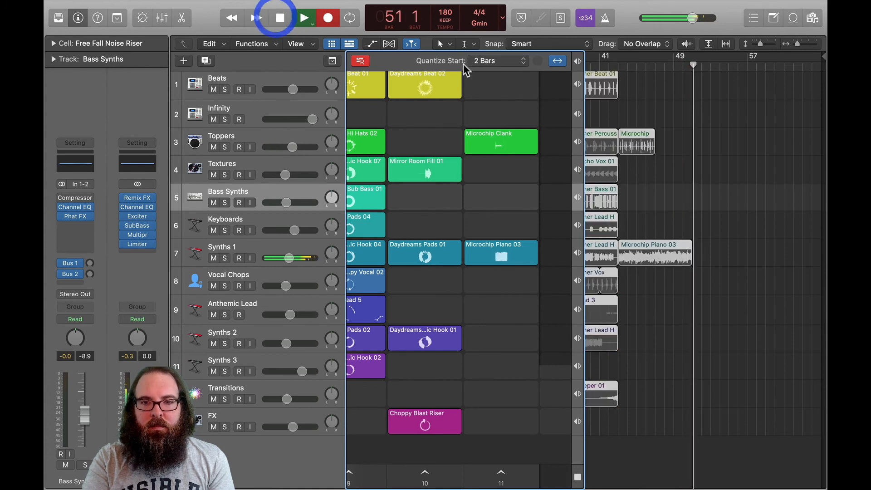
Step: Review the recorded regions along the Tracks area timeline, and switch all tracks to Tracks area playback
{"action": "scroll", "coordinate": [659, 186], "scroll_direction": "left", "scroll_amount": 10}
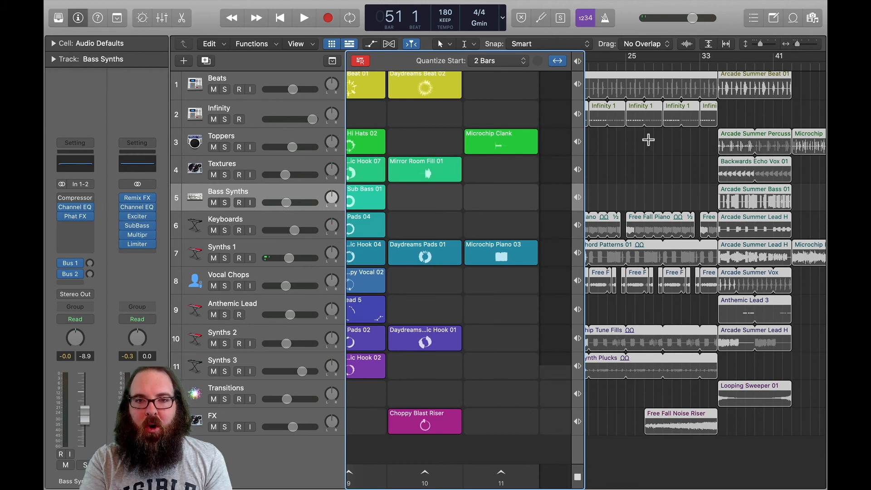
{"action": "scroll", "coordinate": [666, 142], "scroll_direction": "left", "scroll_amount": 10}
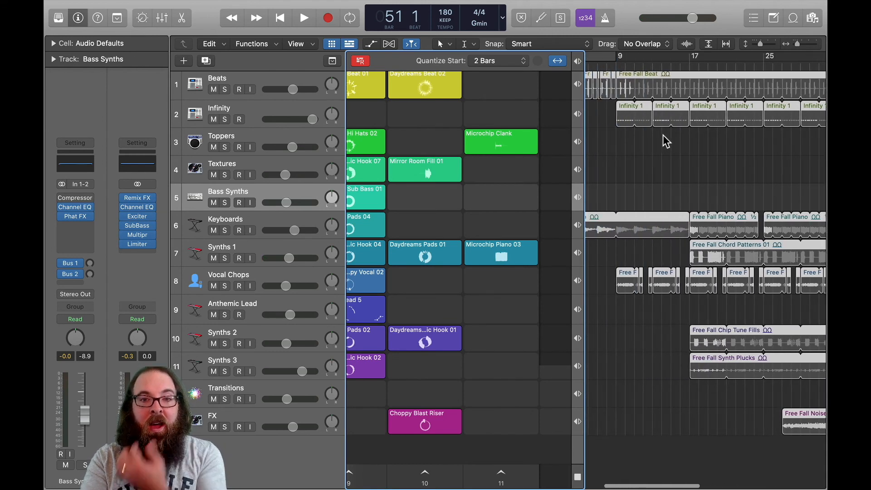
{"action": "scroll", "coordinate": [622, 121], "scroll_direction": "right", "scroll_amount": 2}
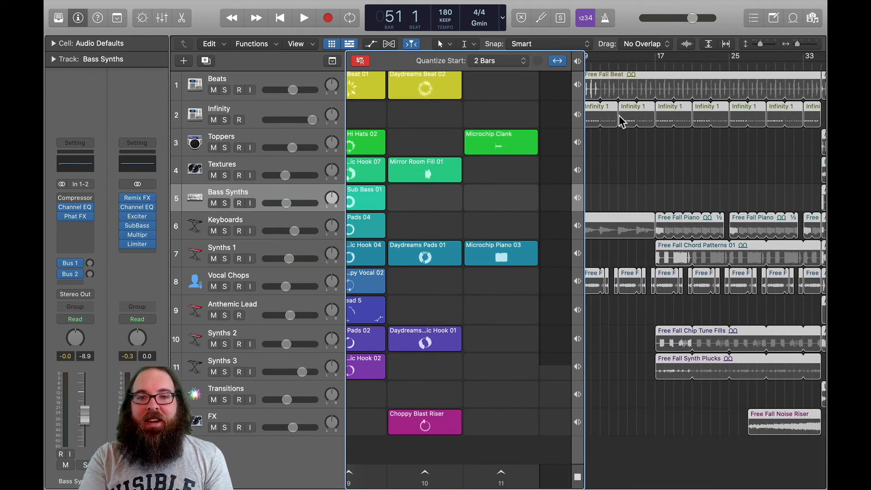
{"action": "scroll", "coordinate": [622, 122], "scroll_direction": "left", "scroll_amount": 5}
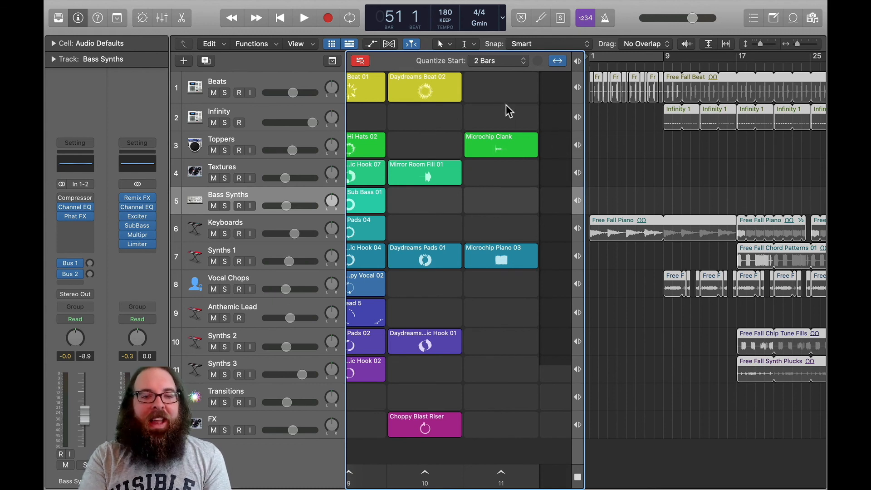
{"action": "left_click", "coordinate": [578, 63]}
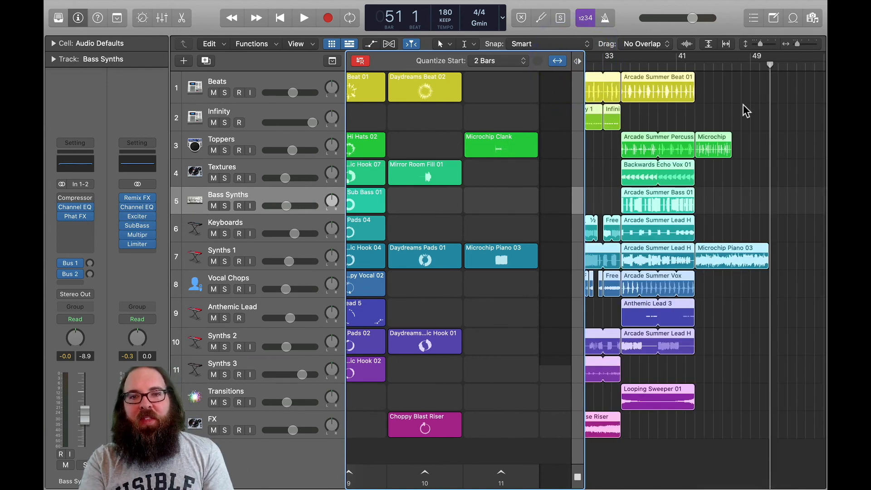
{"action": "scroll", "coordinate": [747, 110], "scroll_direction": "left", "scroll_amount": 10}
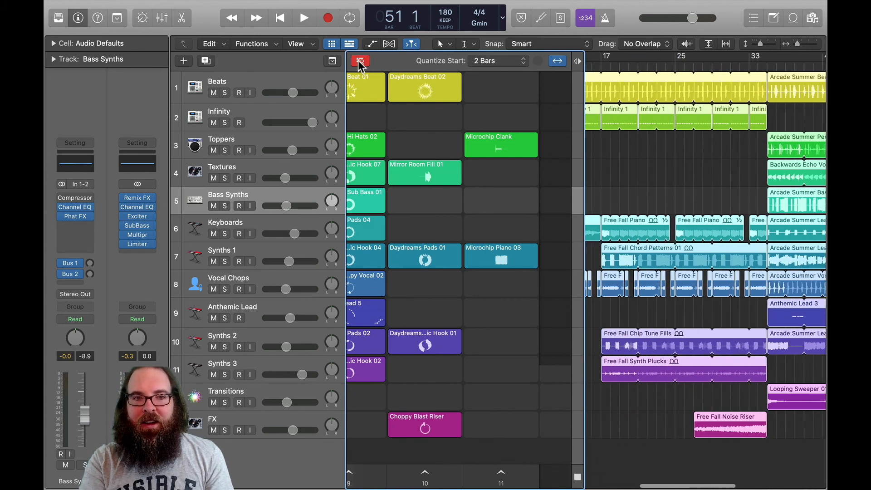
Step: Return all tracks to Live Loops playback, and switch only Textures, Keyboards and Anthemic Lead to the Tracks area
{"action": "left_click", "coordinate": [578, 61]}
{"action": "left_click", "coordinate": [578, 173]}
{"action": "left_click", "coordinate": [578, 228]}
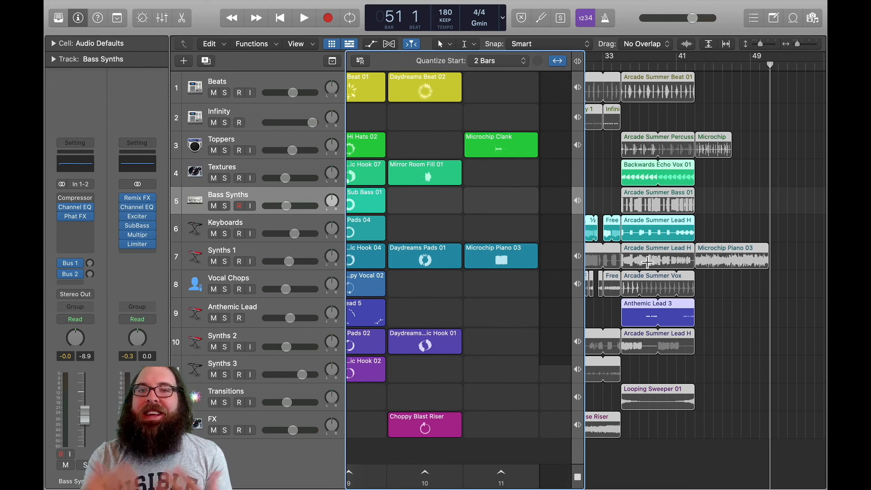
Step: Activate Tracks area playback for all tracks, and hide the Live Loops grid
{"action": "left_click", "coordinate": [578, 61]}
{"action": "left_click", "coordinate": [331, 43]}
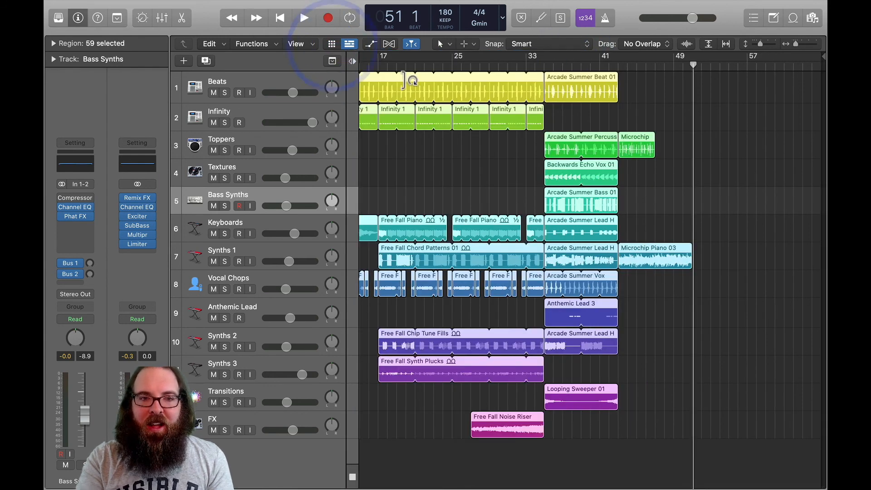
Step: Play the recorded arrangement briefly from bar 13, with all of its regions fitted in the Tracks area, and stop playback
{"action": "key", "text": "z"}
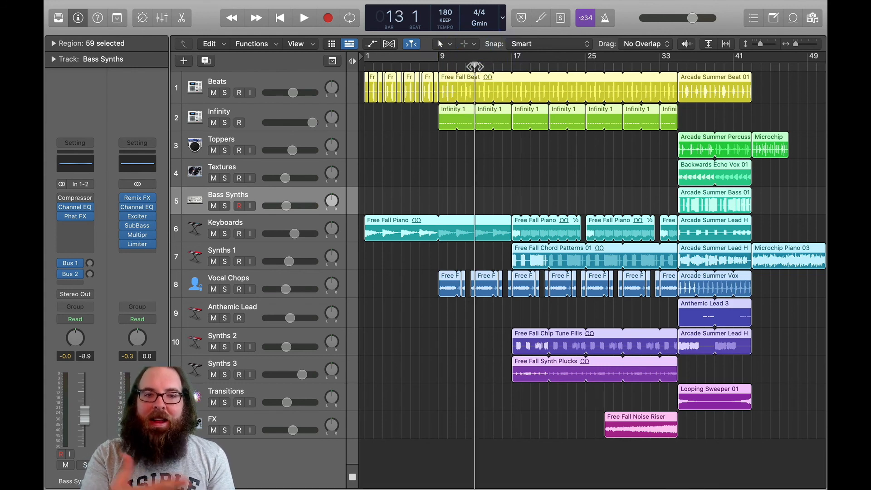
{"action": "key", "text": "space"}
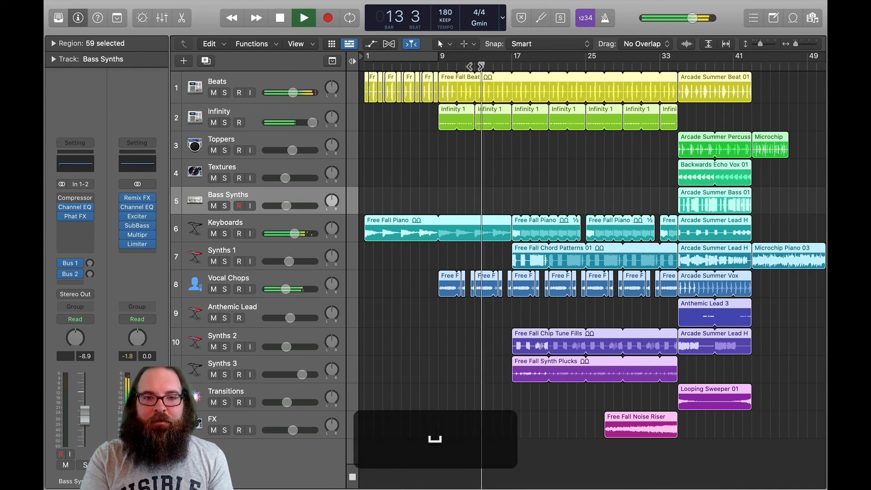
{"action": "key", "text": "space"}
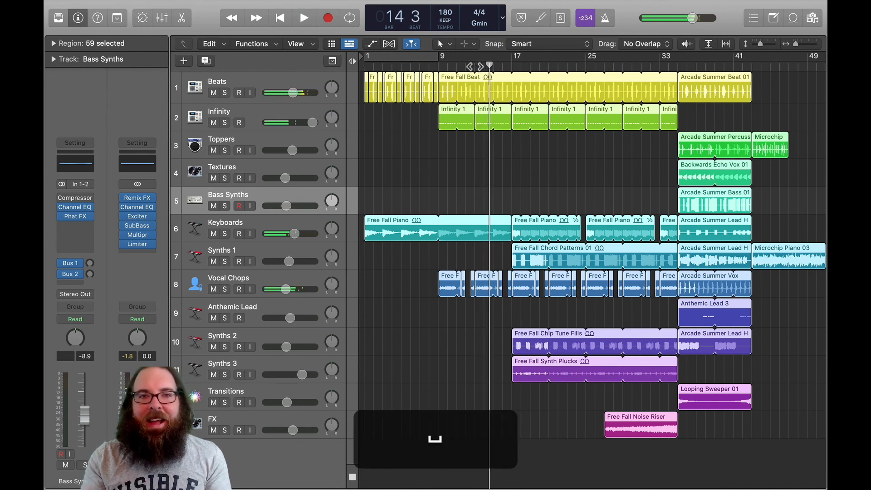